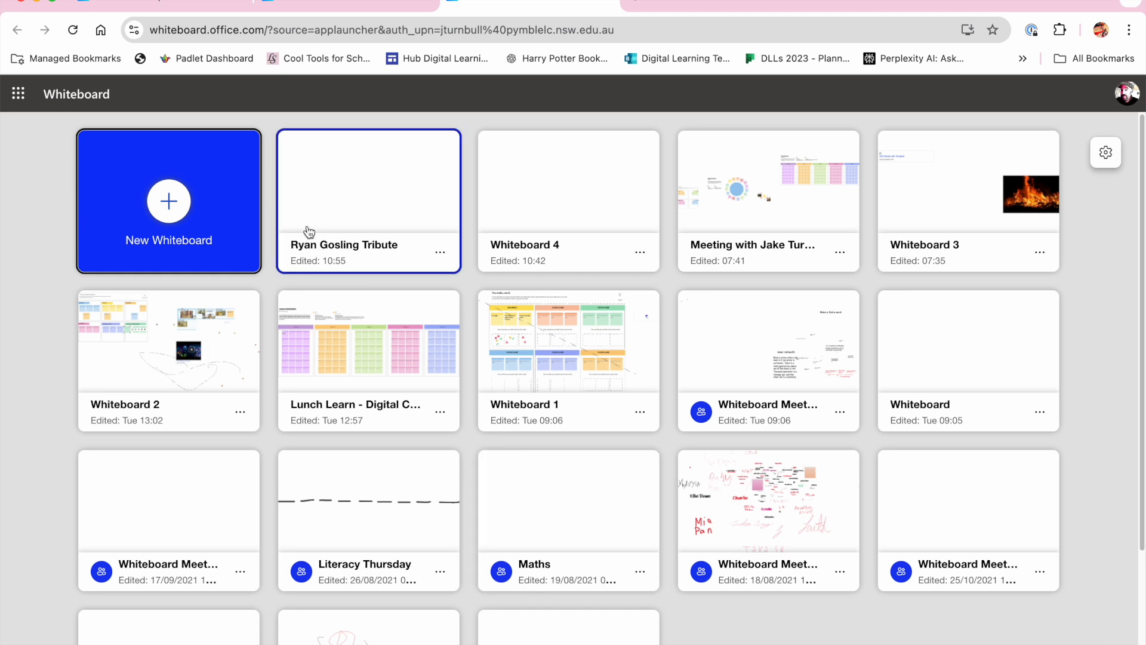
Step: Create a new whiteboard and name it "Ryan Gosling Tribute"
left_click(416, 7)
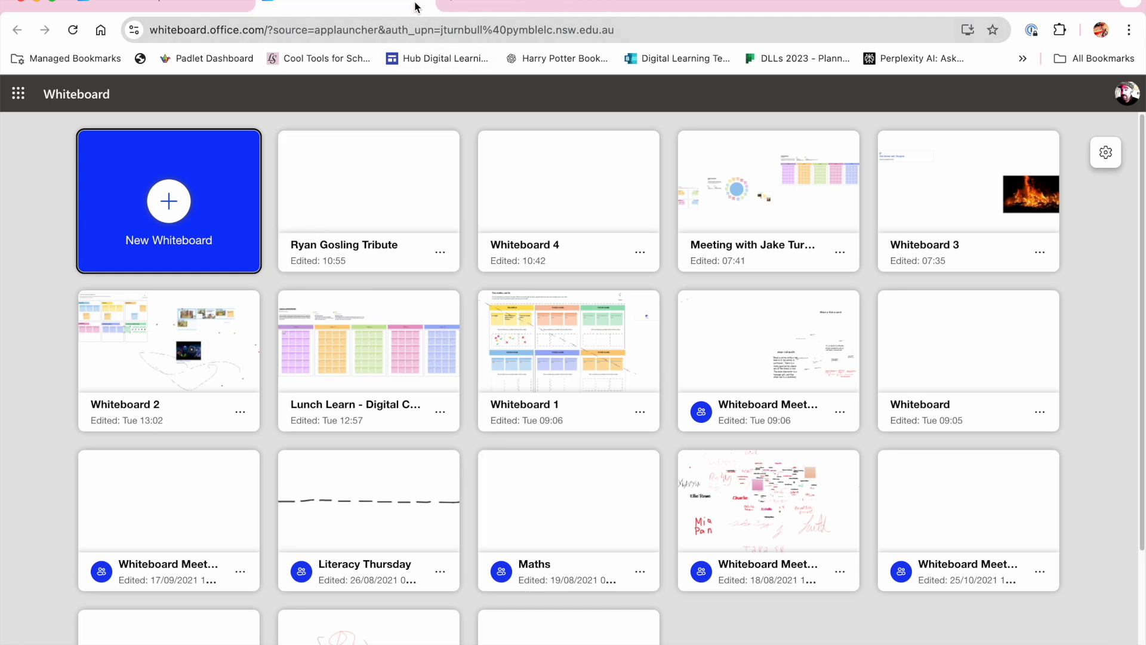
left_click(184, 200)
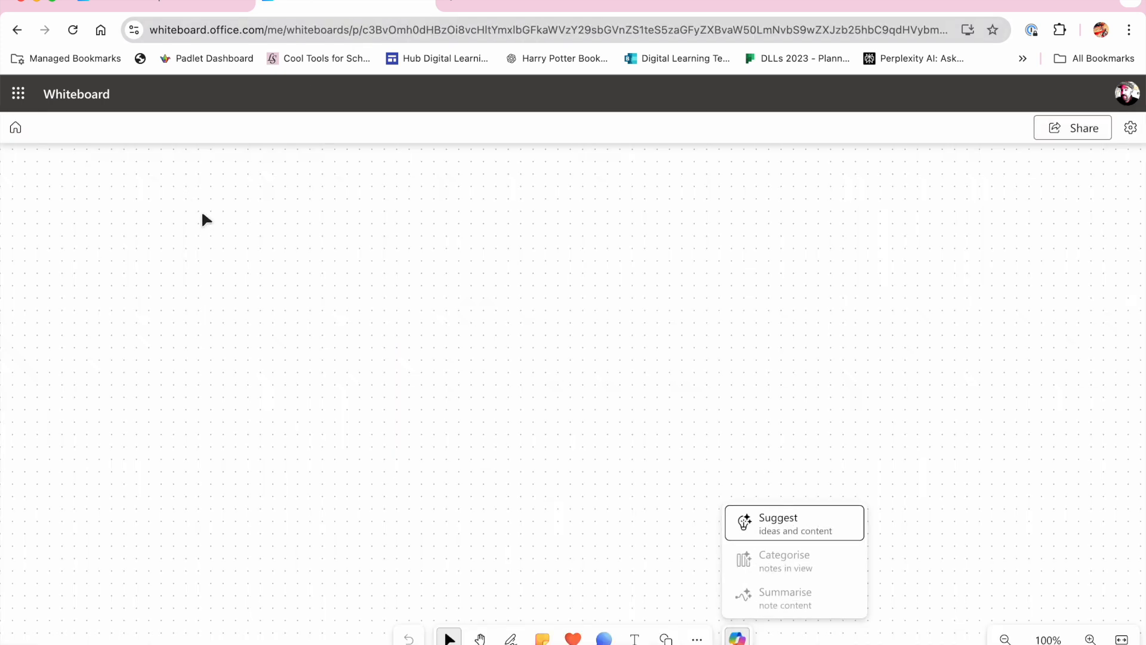
left_click(109, 127)
double_click(110, 180)
triple_click(110, 180)
type("Ryan Gosling")
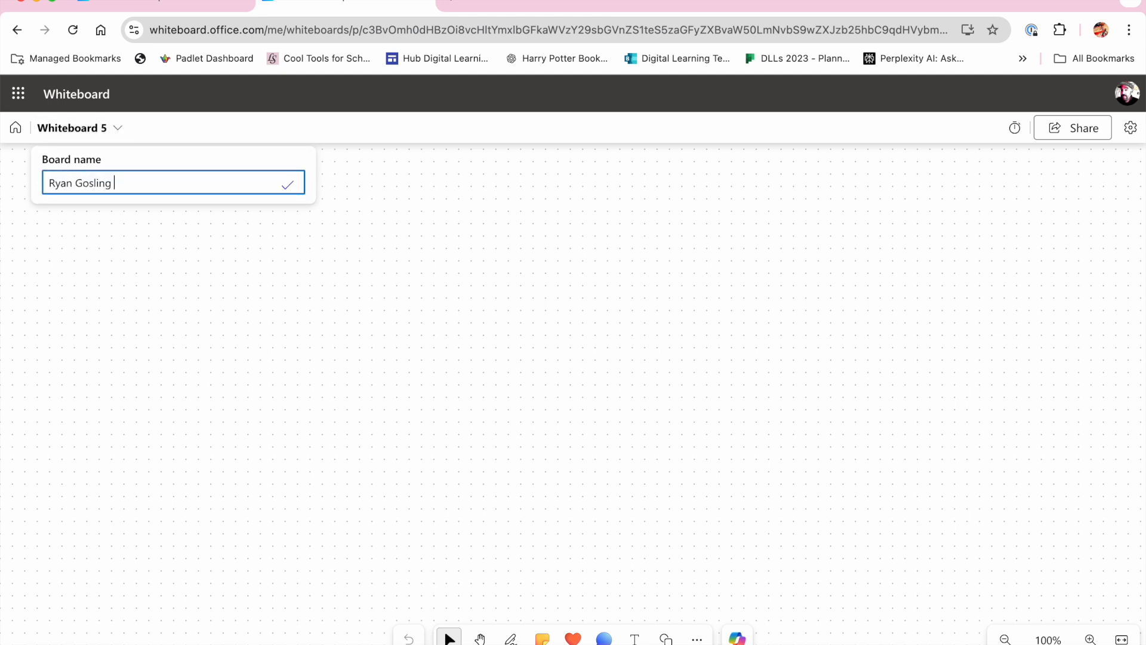
type(" Tribute")
left_click(288, 184)
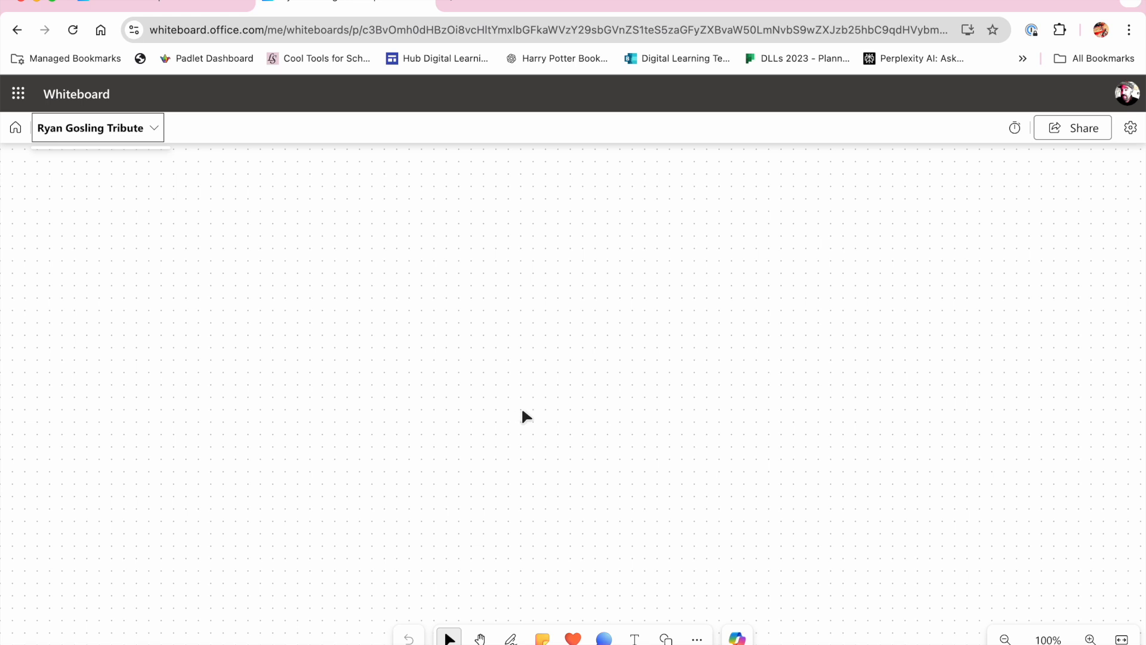
key("space")
key("space")
left_click_drag(456, 449, 776, 392)
left_click_drag(778, 393, 389, 392)
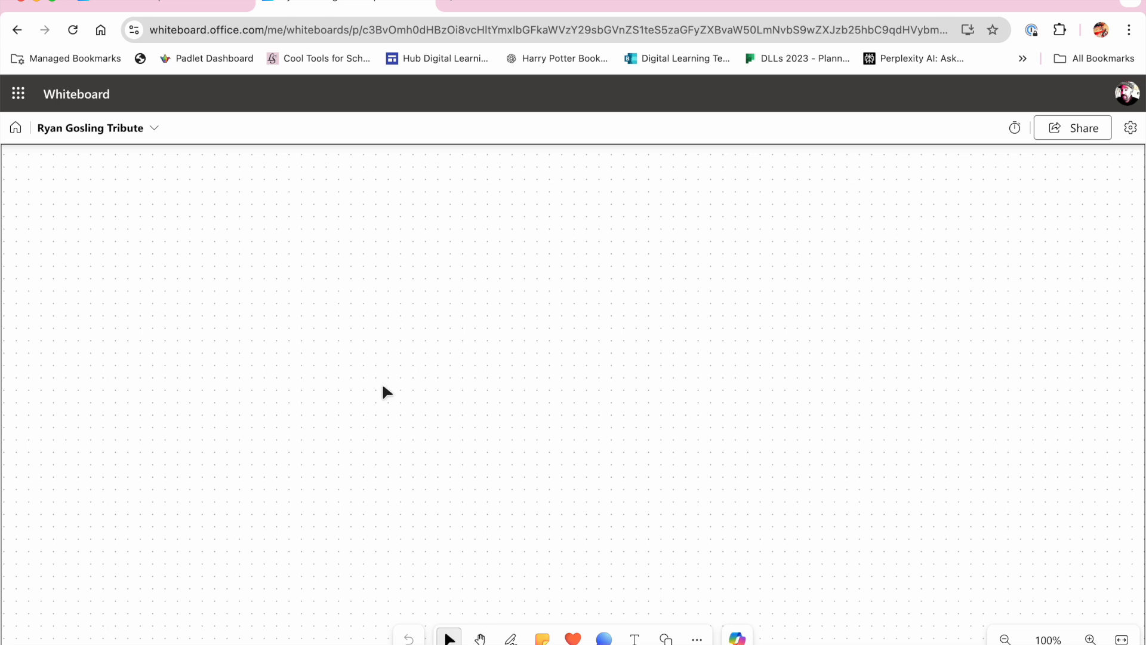
key("space")
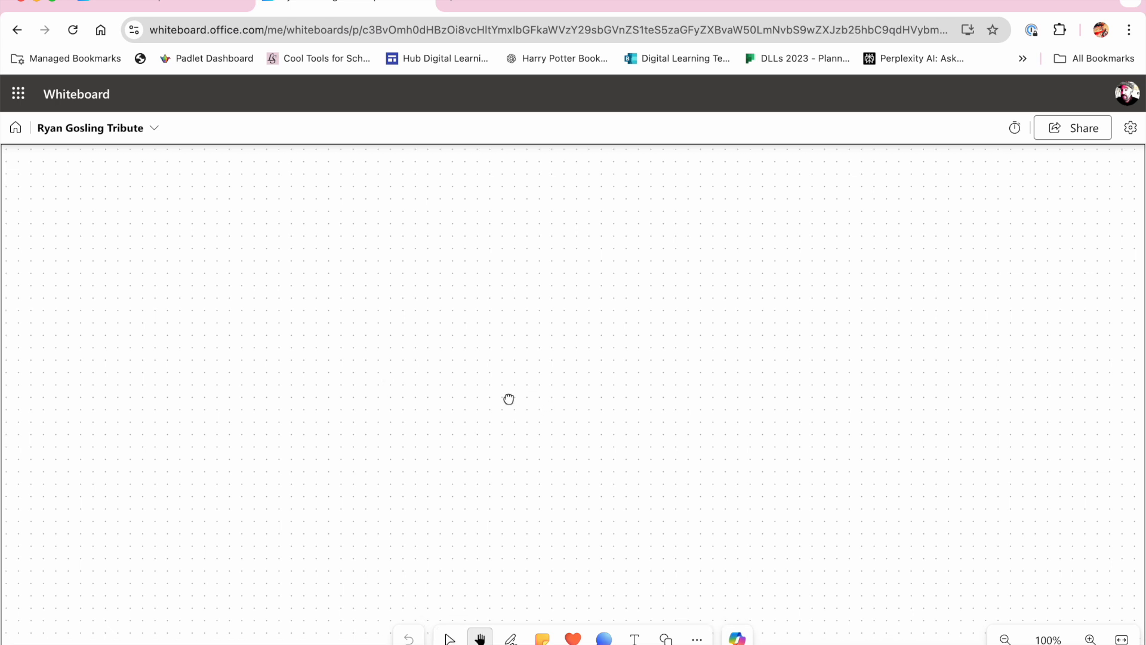
key("space")
Step: Add an orange sticky note reading "Ryan Goslin was here" and move it further toward the left of the canvas
left_click(541, 638)
left_click(527, 572)
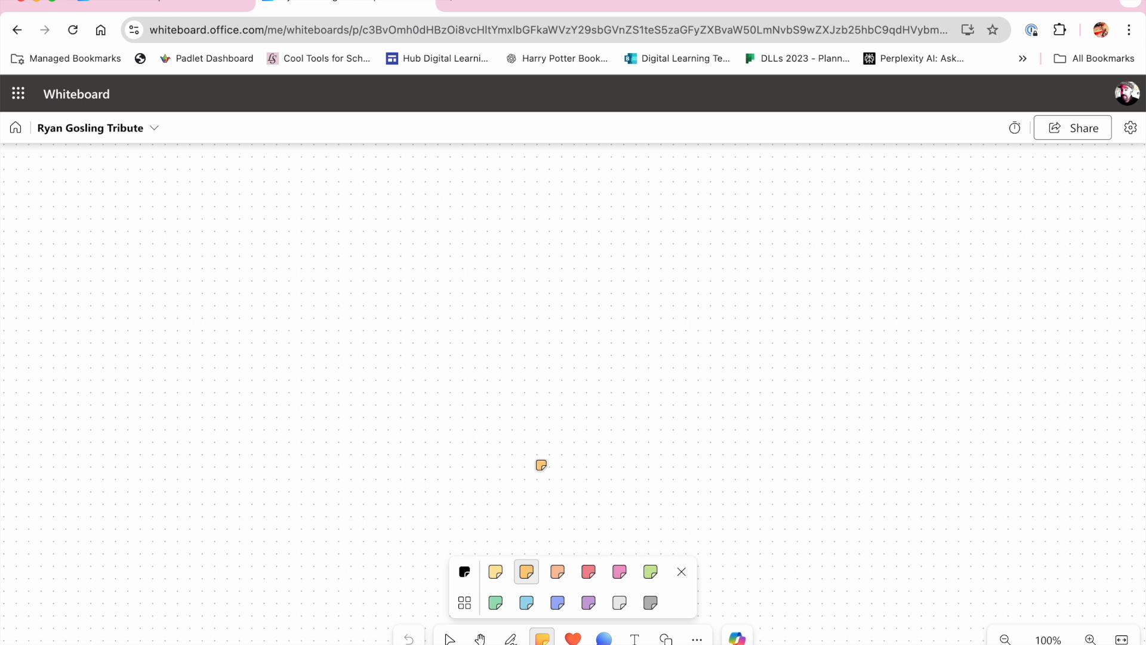
left_click(382, 367)
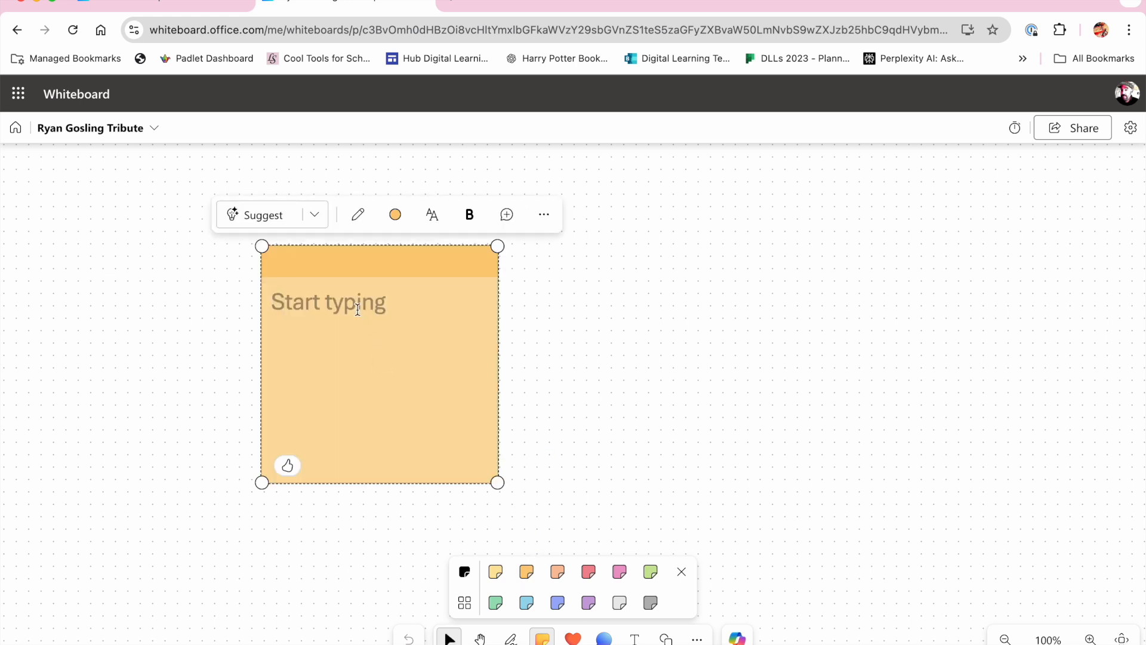
type("Rya")
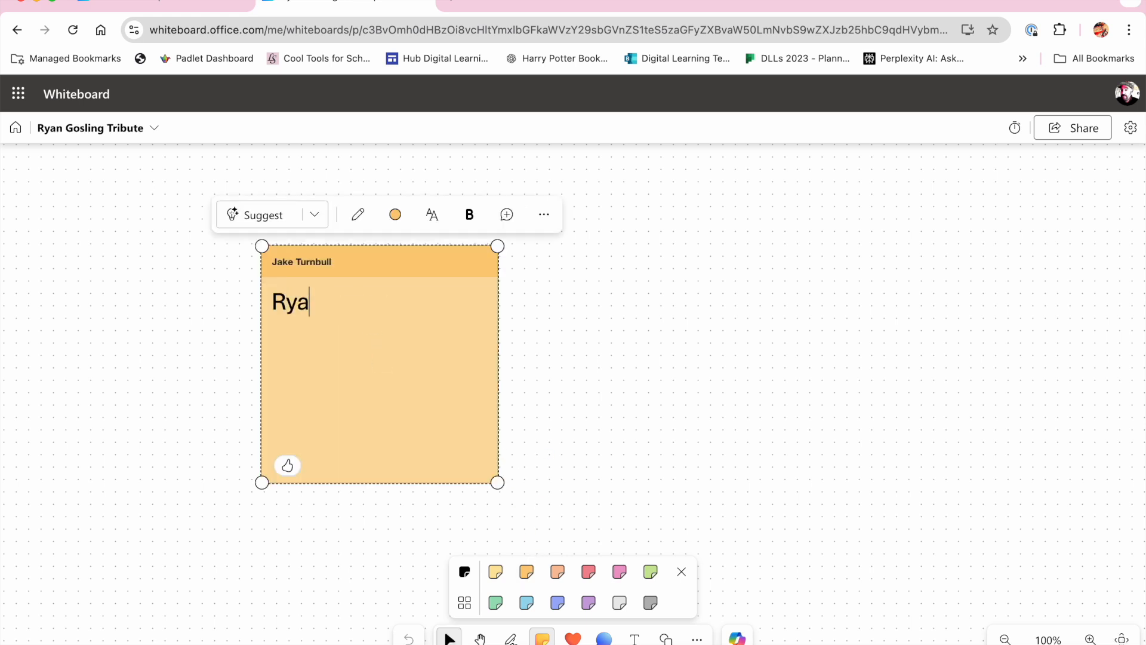
type("n Goslin gwa")
key("BackSpace")
key("BackSpace")
key("BackSpace")
type("was her")
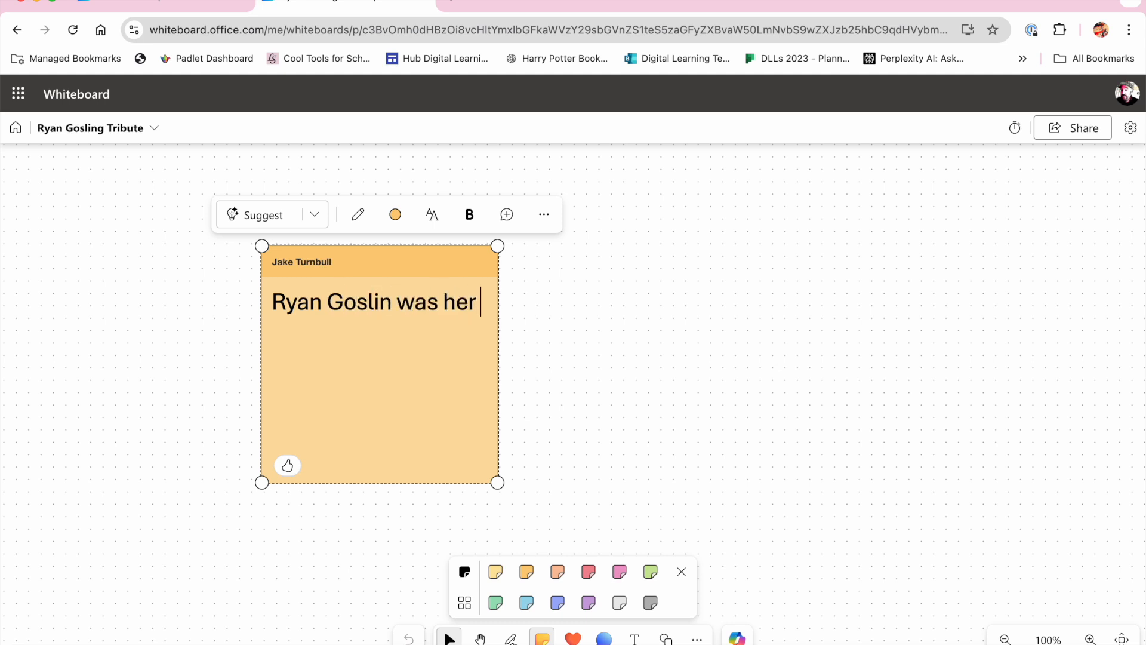
key("BackSpace")
type("w")
key("BackSpace")
type("ere")
left_click(646, 274)
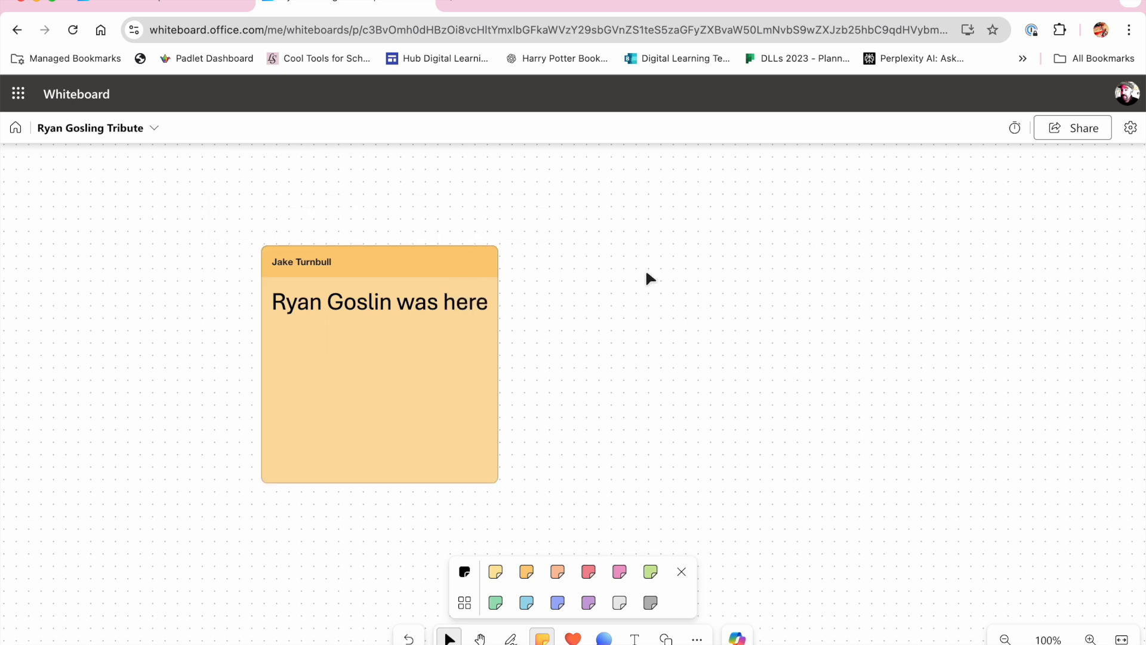
left_click_drag(401, 270, 264, 258)
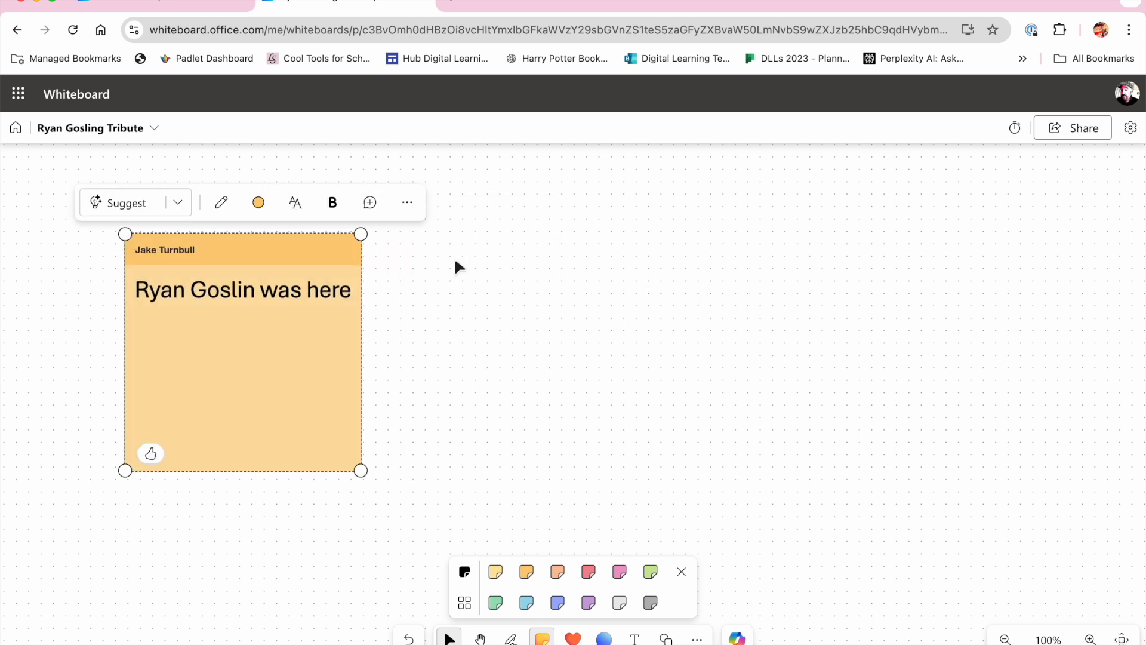
Step: Check the edit permission in the whiteboard's sharing options and apply its link settings
left_click(1096, 129)
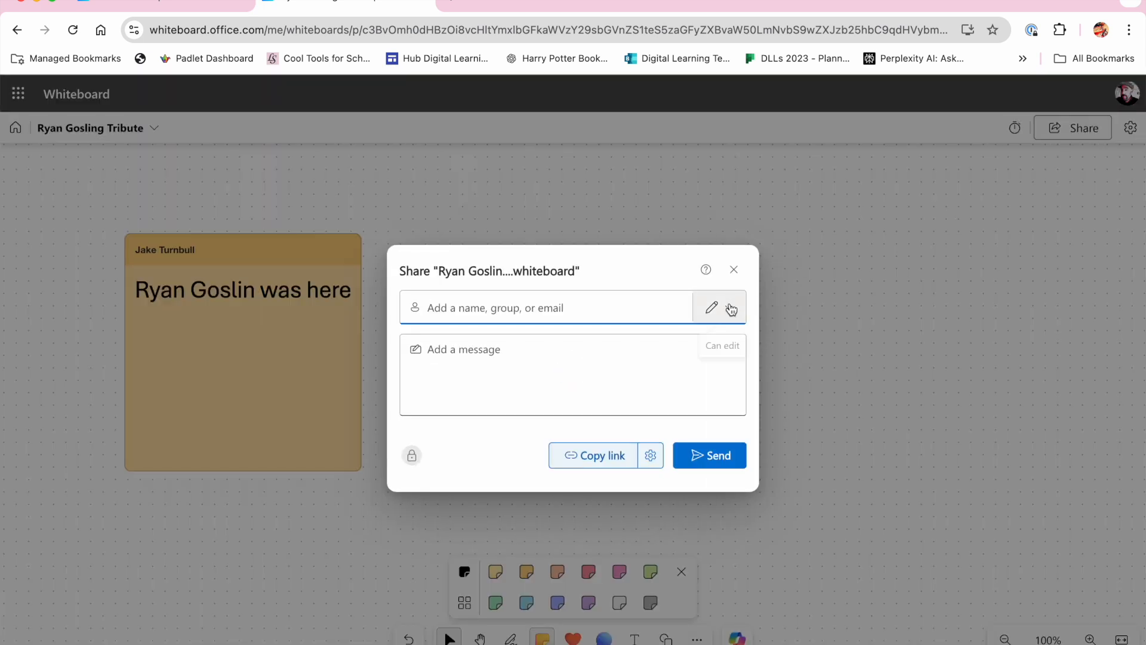
left_click(729, 309)
left_click(729, 308)
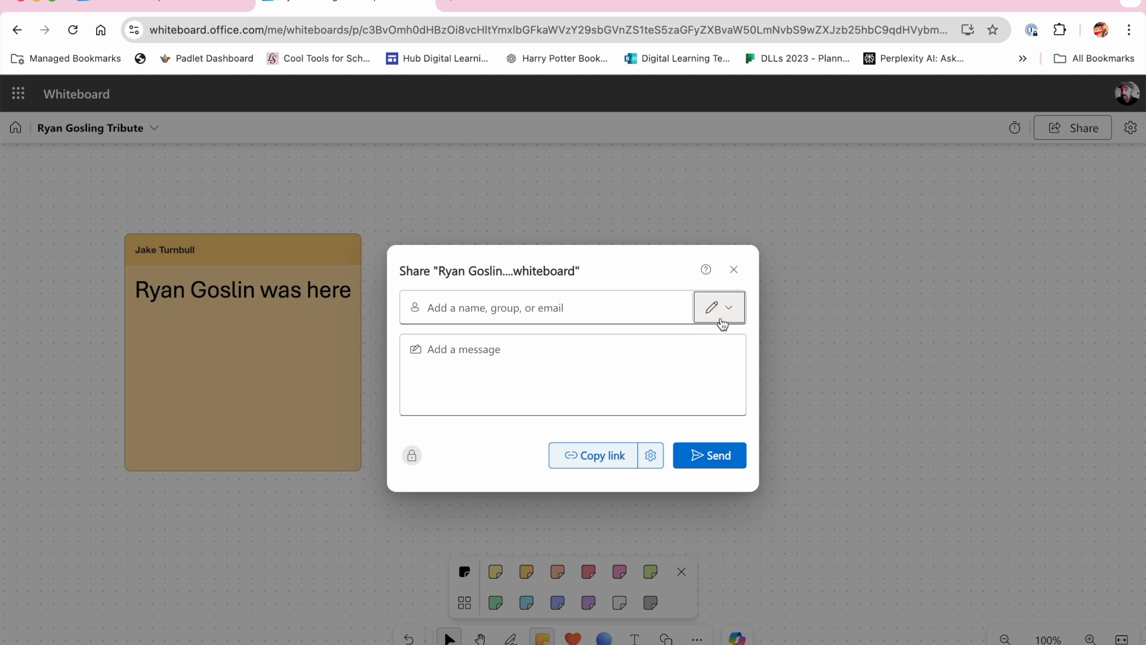
left_click(651, 457)
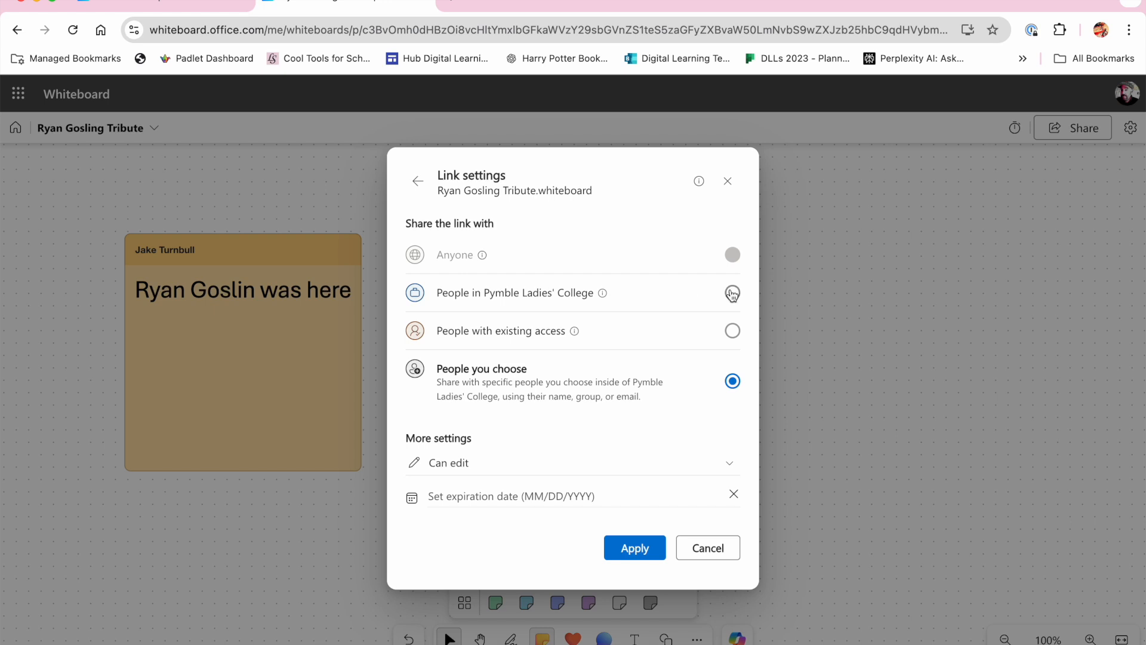
left_click(634, 546)
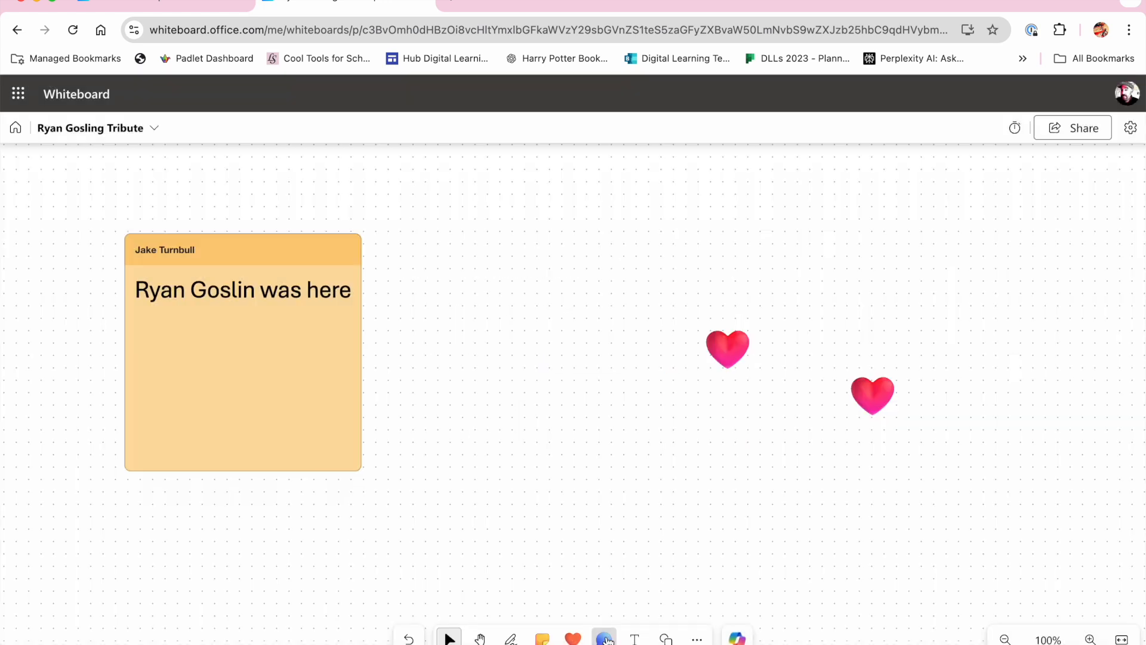
left_click(606, 639)
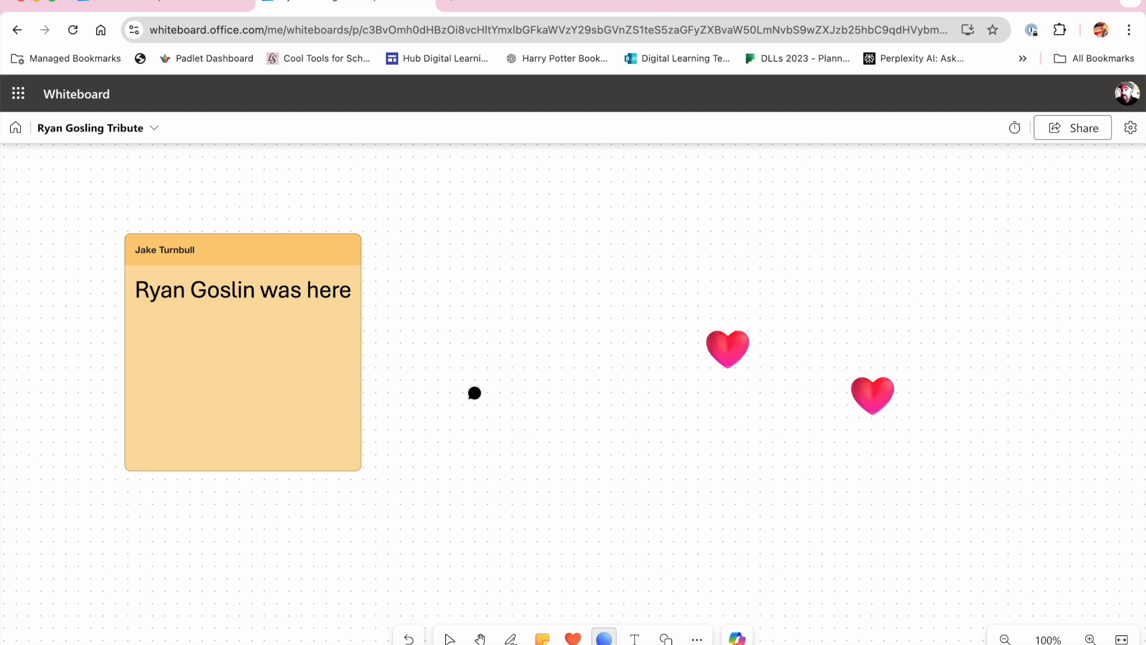
left_click(330, 356)
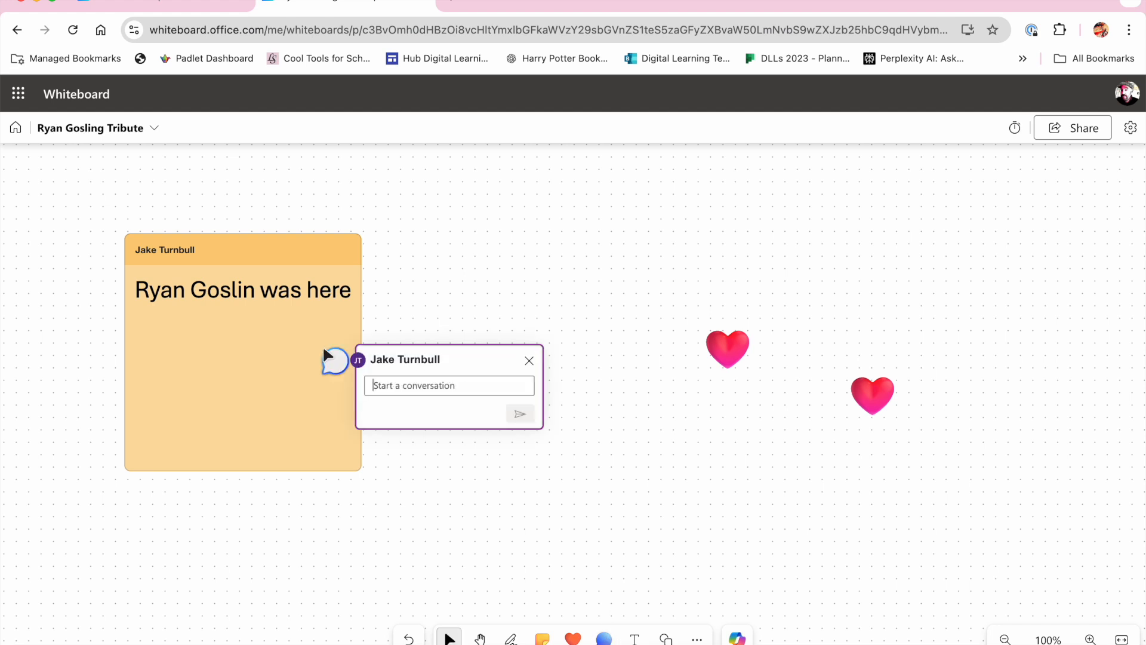
left_click(530, 361)
Step: Add a text box above the hearts in the Hand-written font reading "Ryan Gosling Fan Page"
left_click(634, 639)
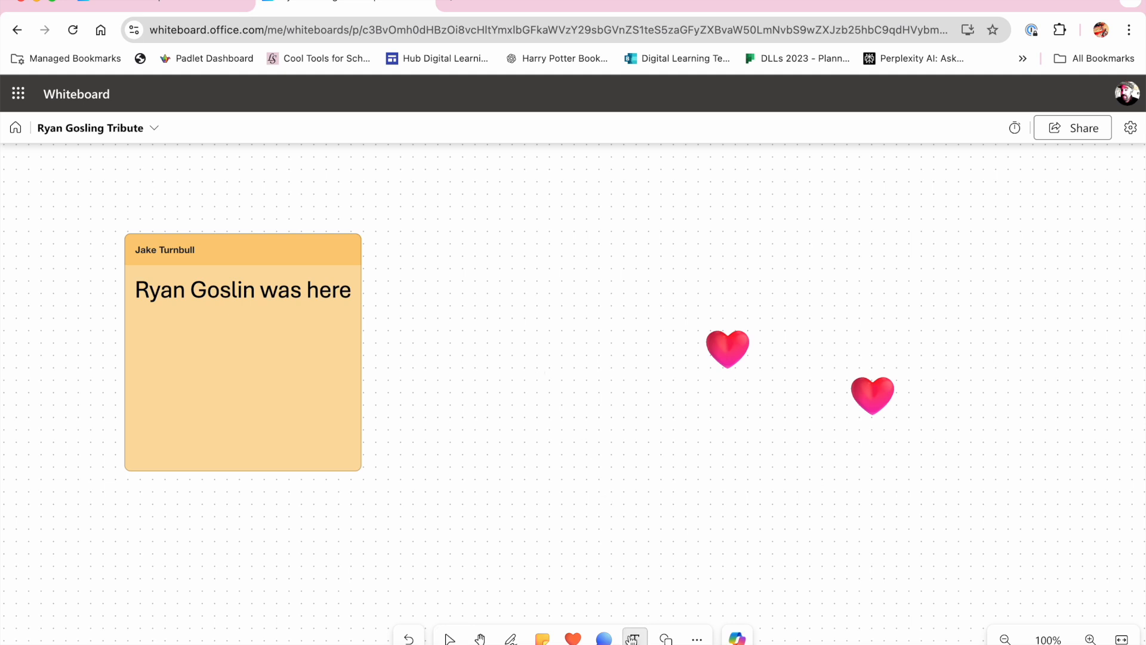
left_click(603, 208)
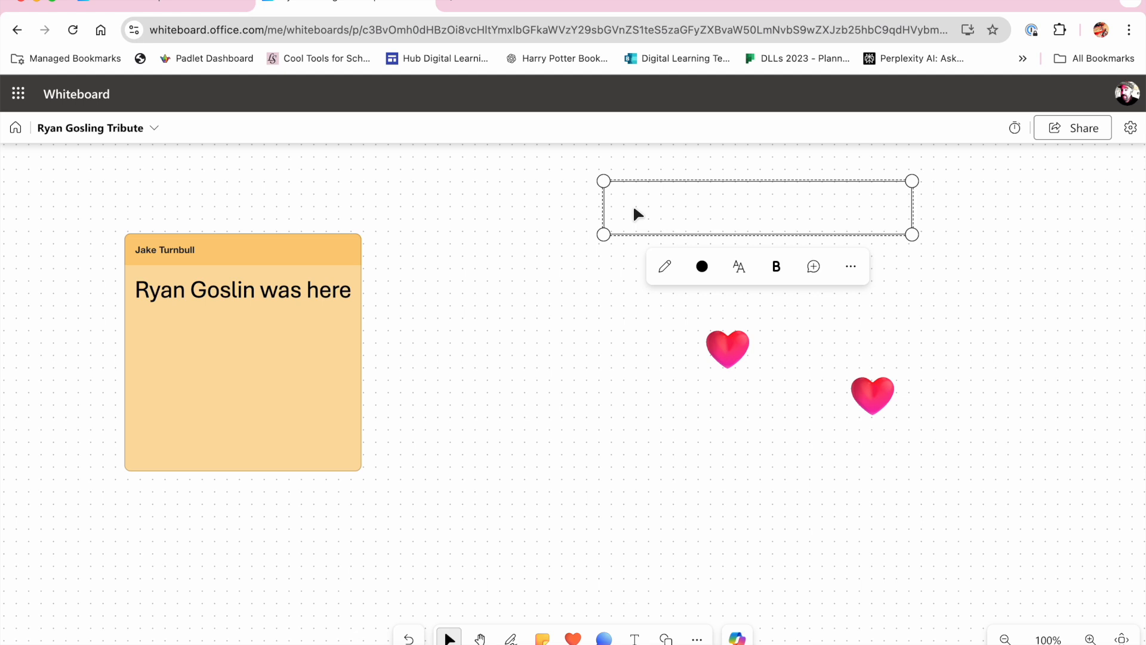
left_click(739, 267)
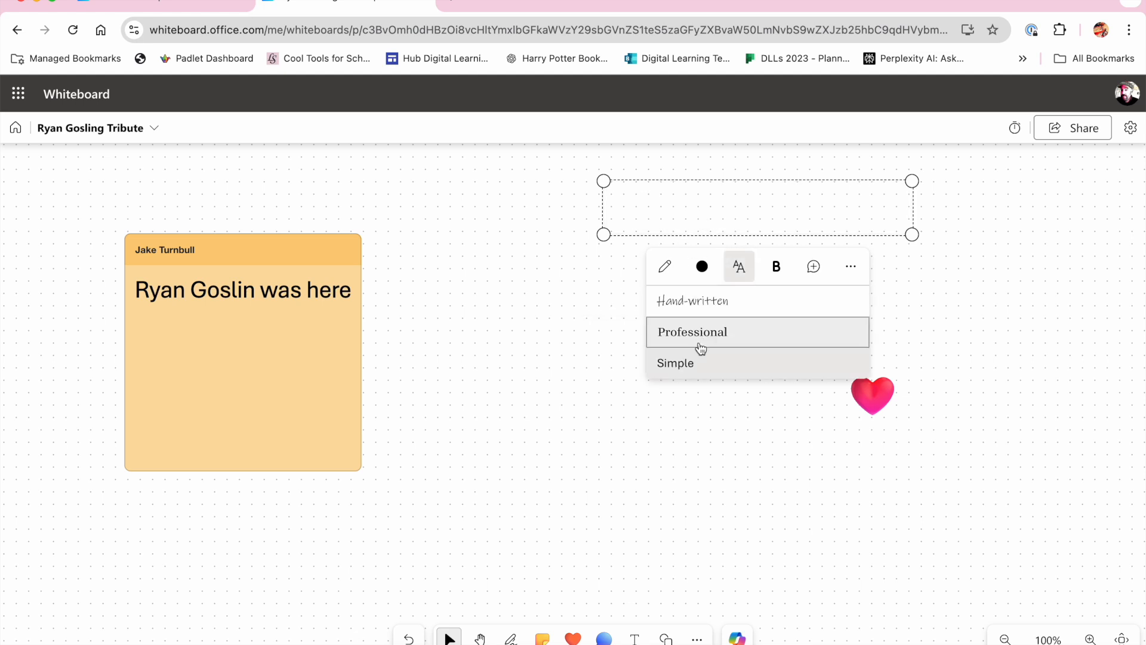
left_click(702, 303)
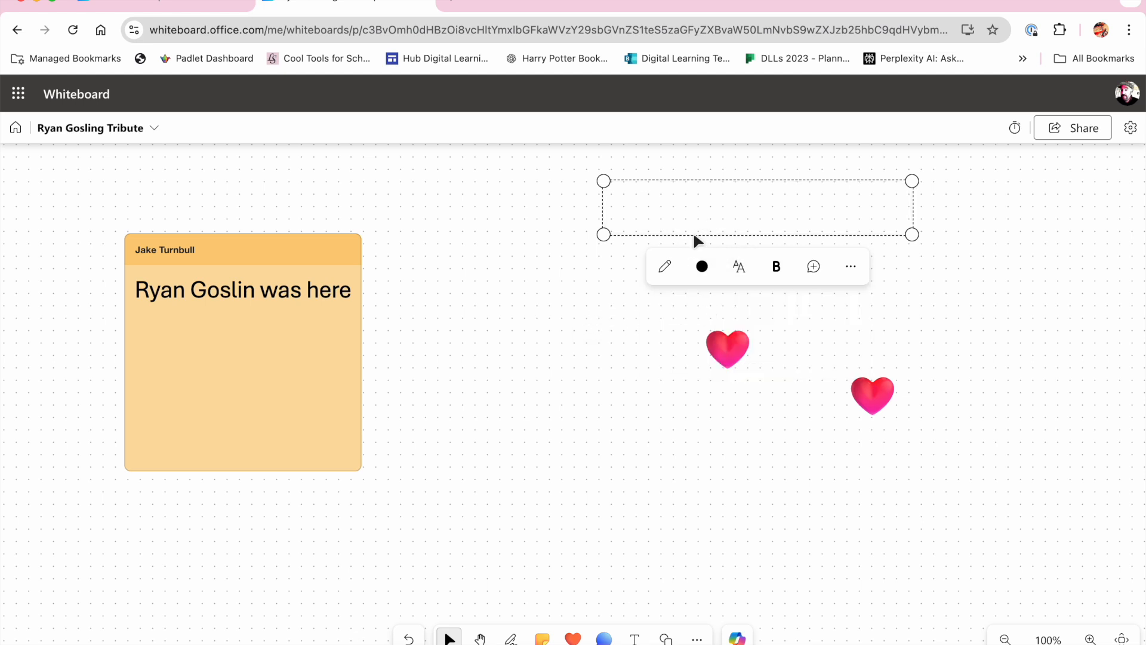
left_click(637, 201)
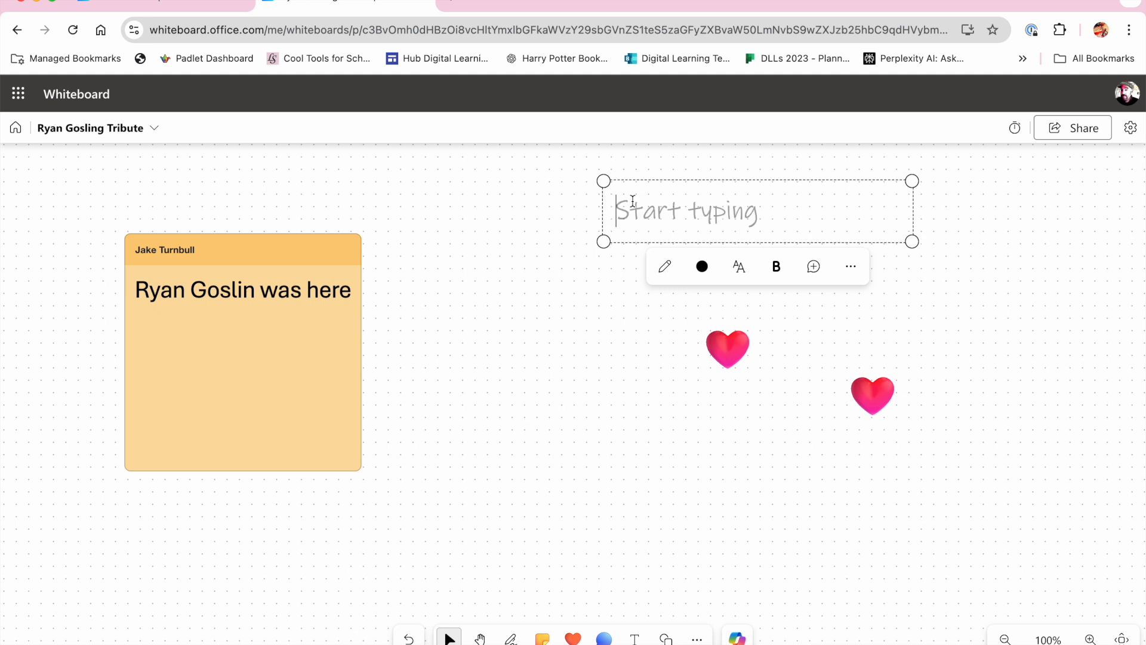
type("Ryan Gosl")
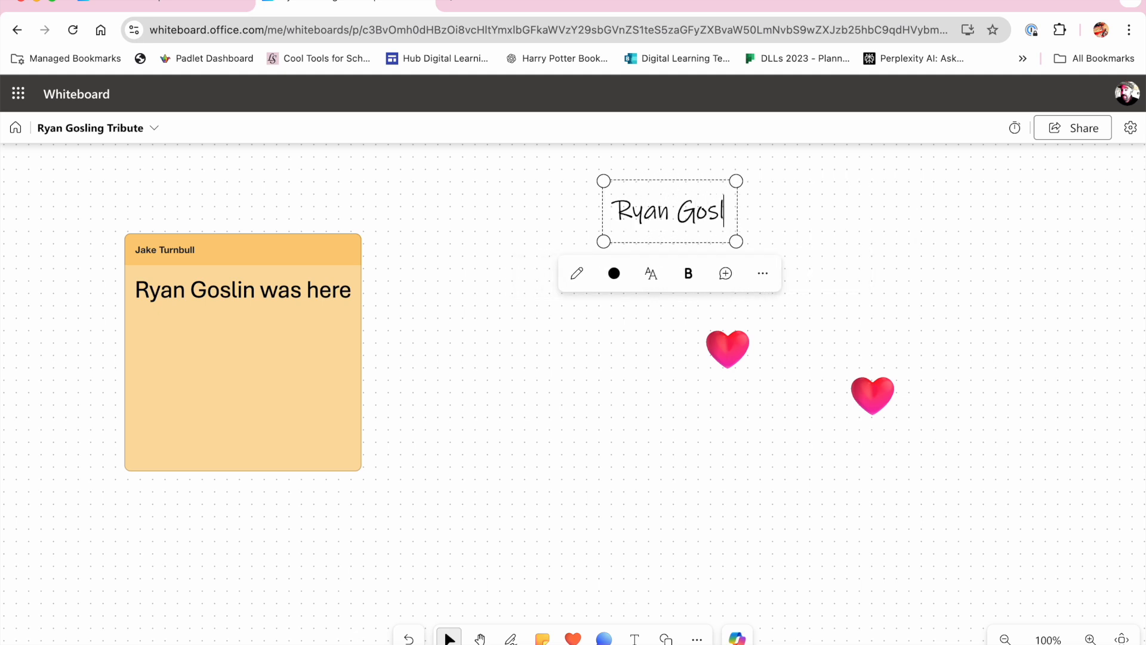
type("ing Fan Page")
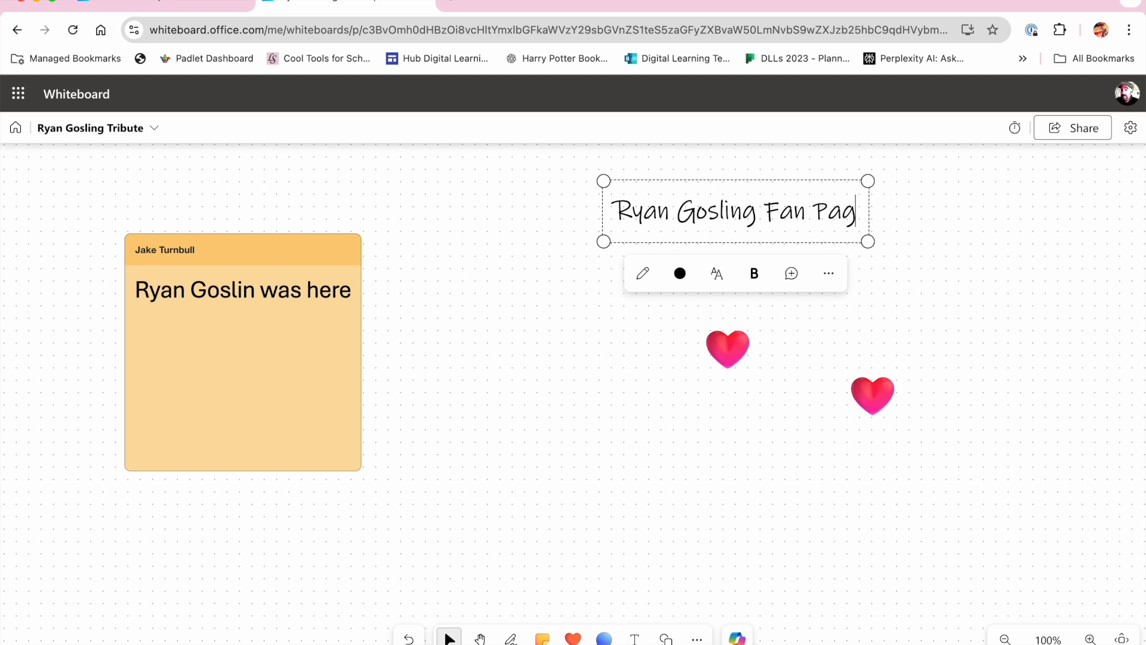
left_click(929, 275)
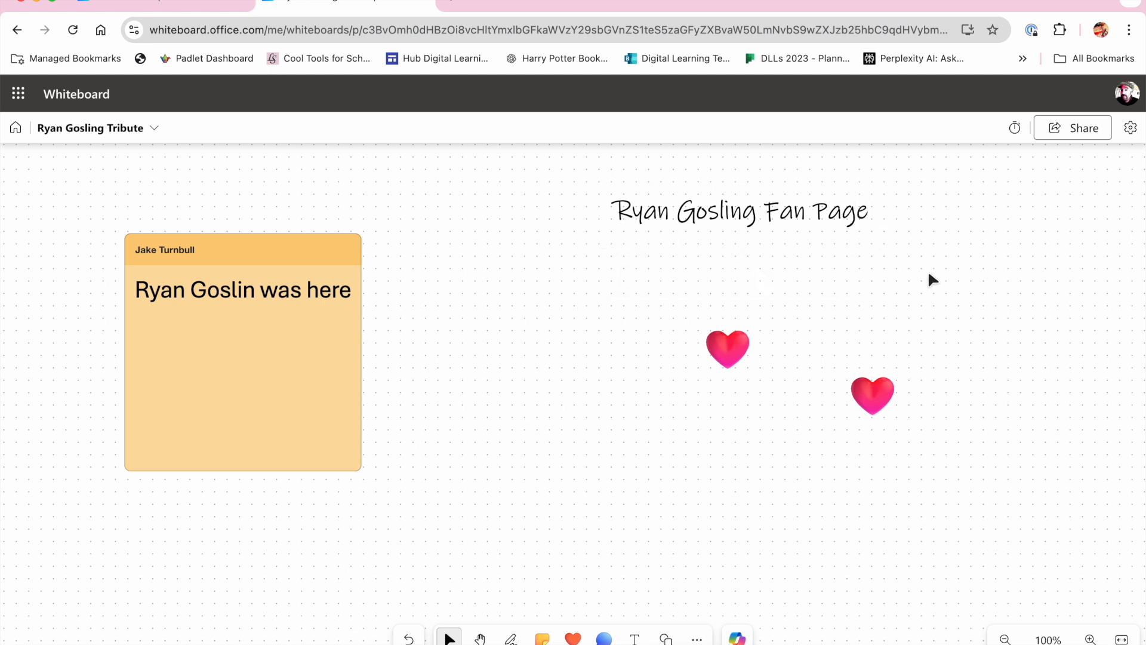
Step: Draw a triangle shape below the sticky note and label it "Start here"
left_click(665, 638)
left_click(539, 575)
left_click_drag(183, 534, 324, 623)
left_click(261, 590)
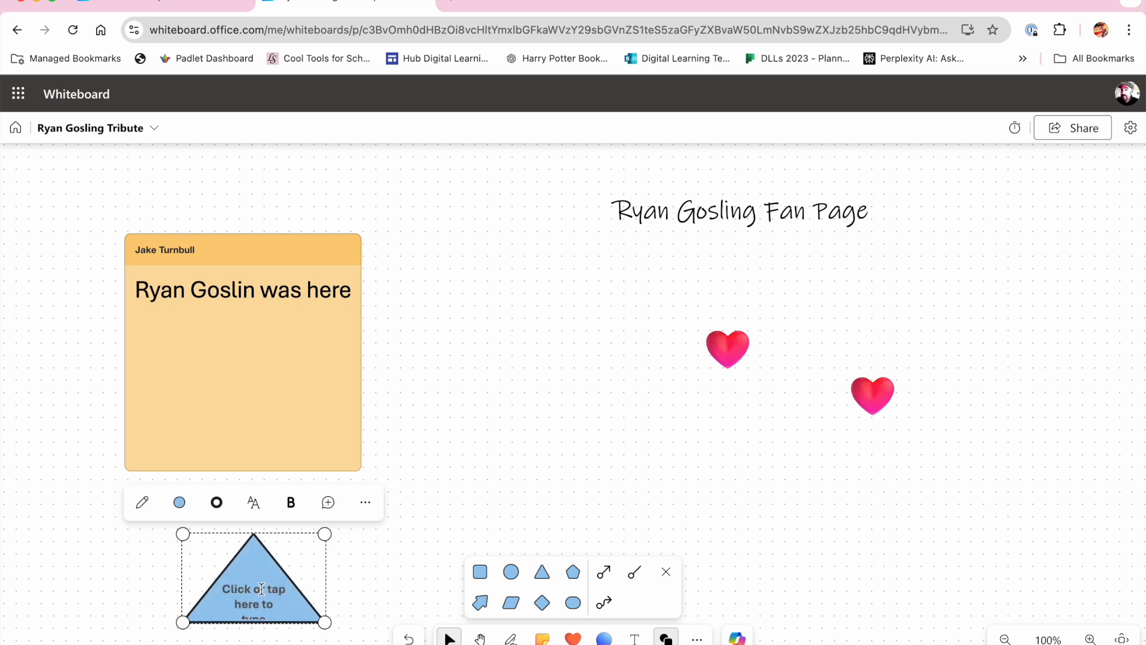
type("Start")
type("Start")
type(" here")
left_click(389, 575)
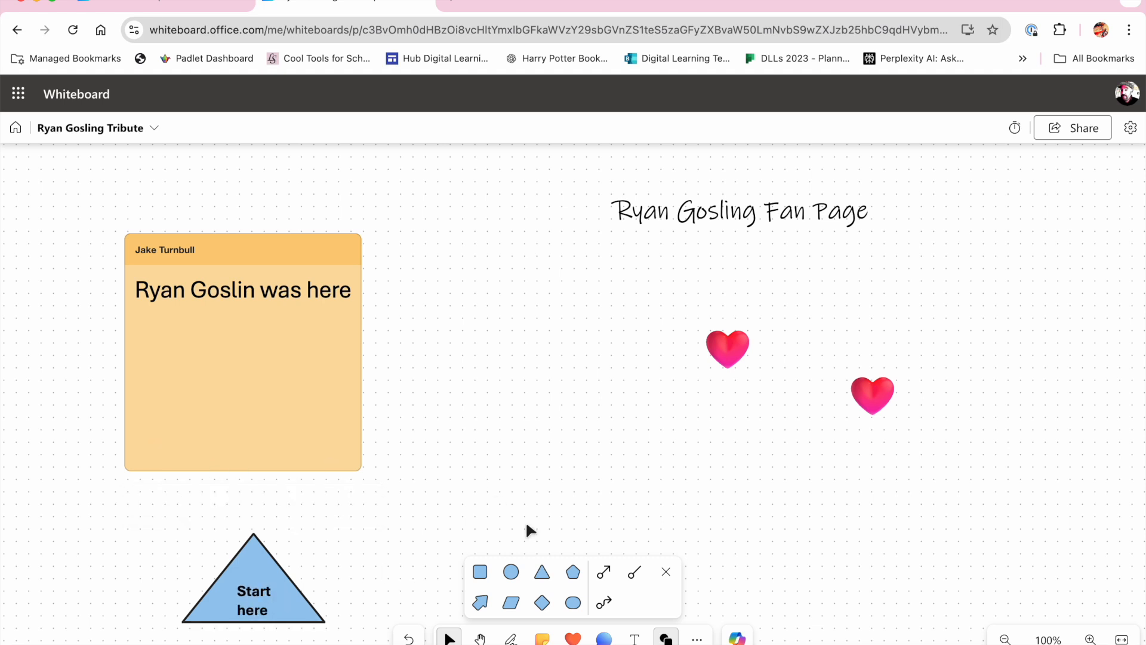
Step: Place a block arrow shape between the sticky note and the hearts and label it "This way"
left_click_drag(480, 602, 542, 447)
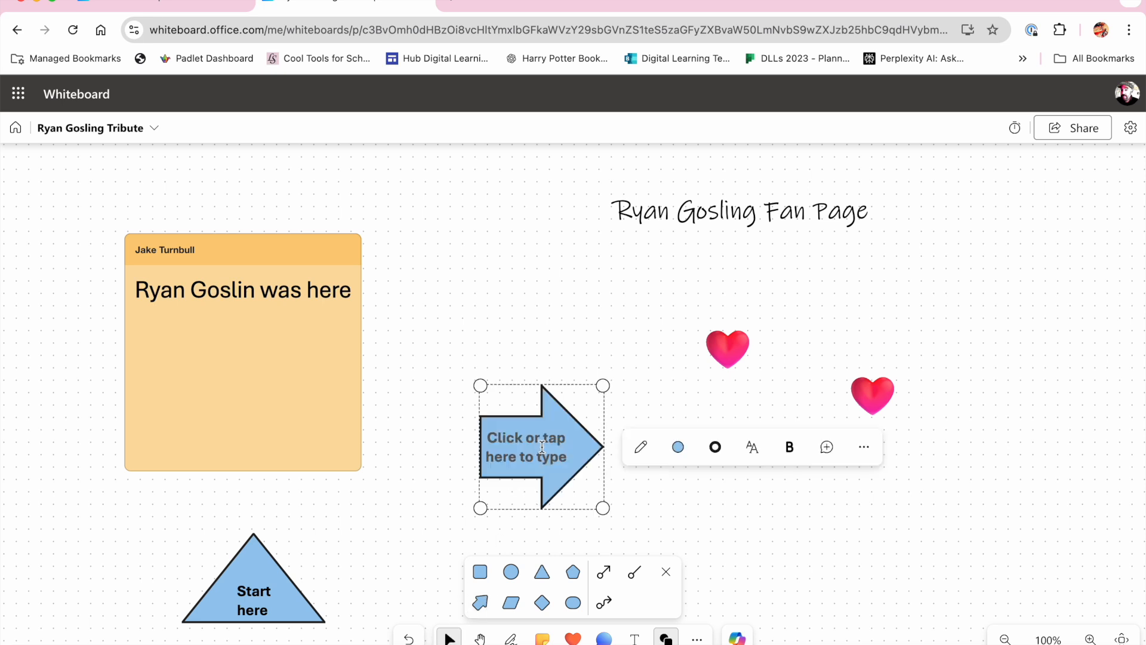
left_click(547, 448)
type("This was")
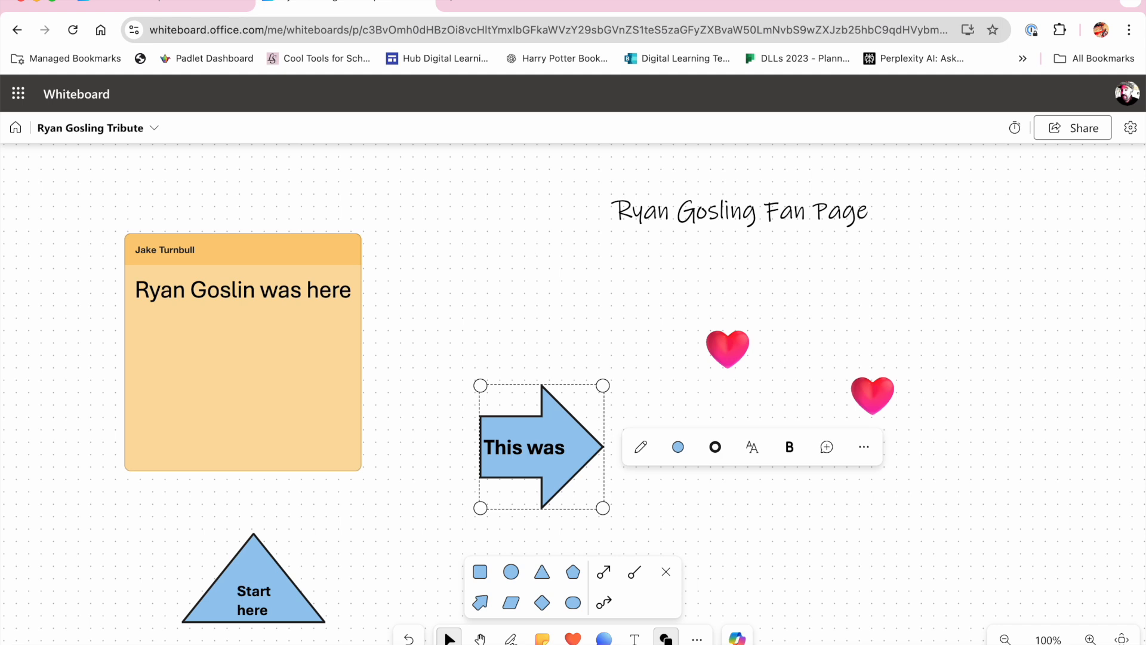
key("BackSpace")
key("BackSpace")
type("y")
left_click(706, 538)
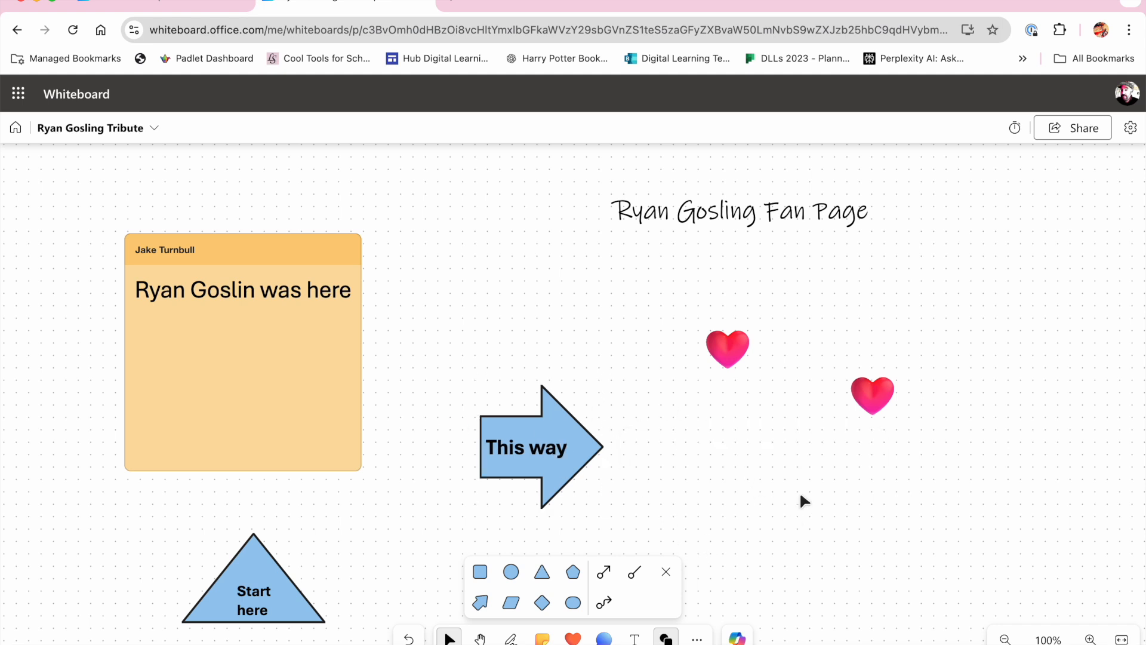
Step: Insert the recommended "Where in the world" template into the whiteboard
left_click(697, 639)
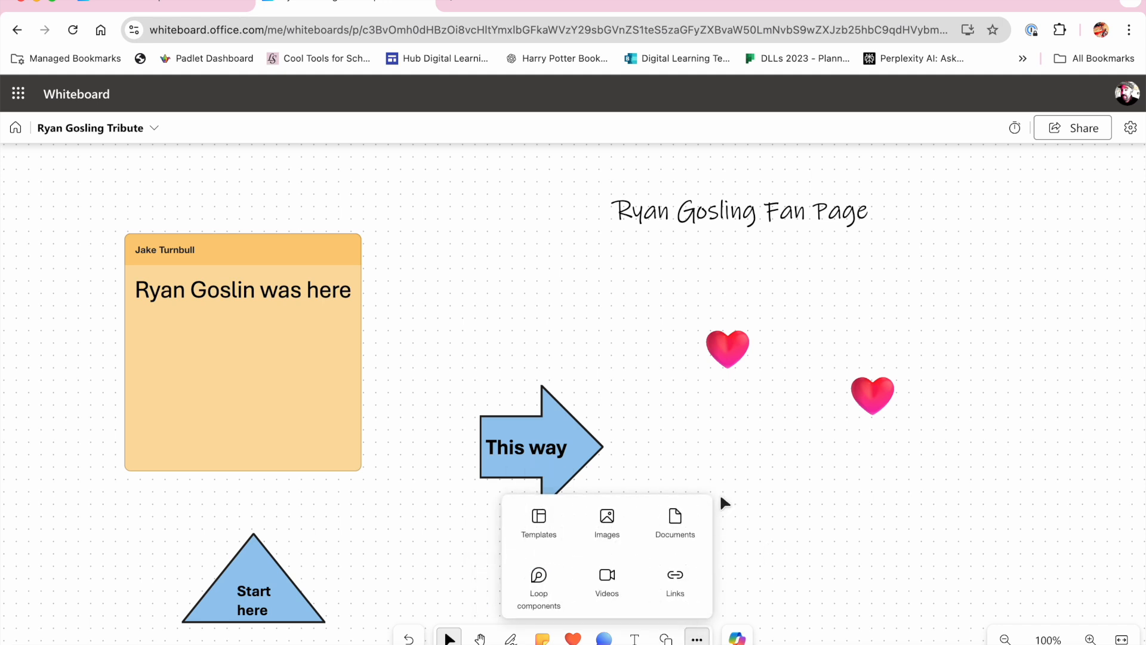
left_click(548, 521)
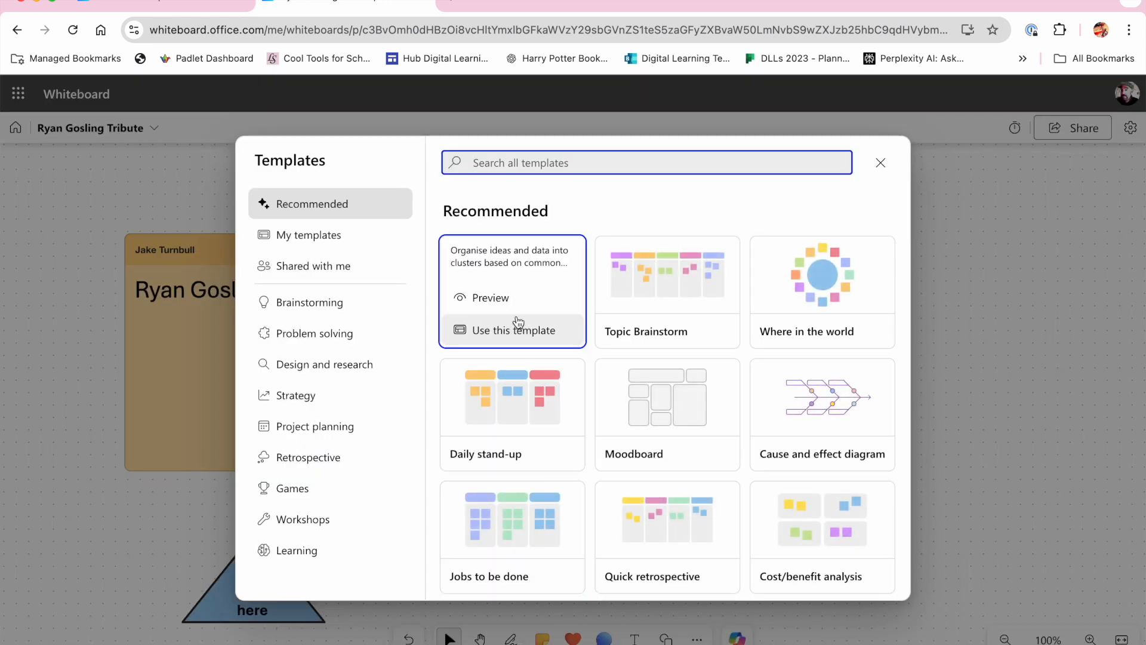
left_click(843, 263)
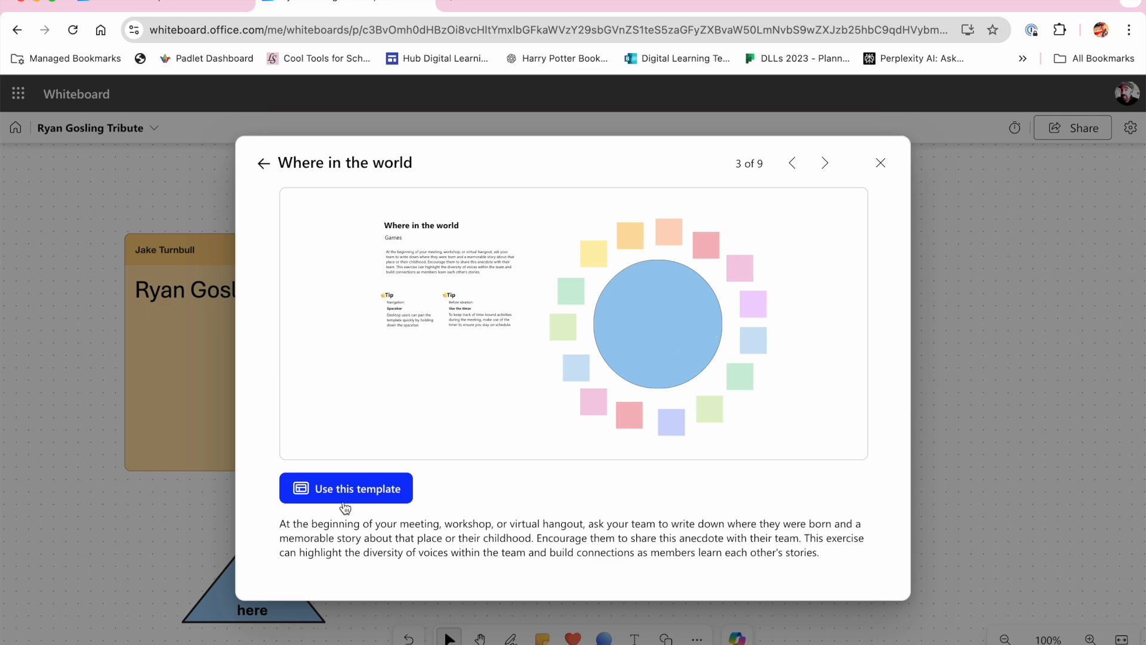
left_click(344, 503)
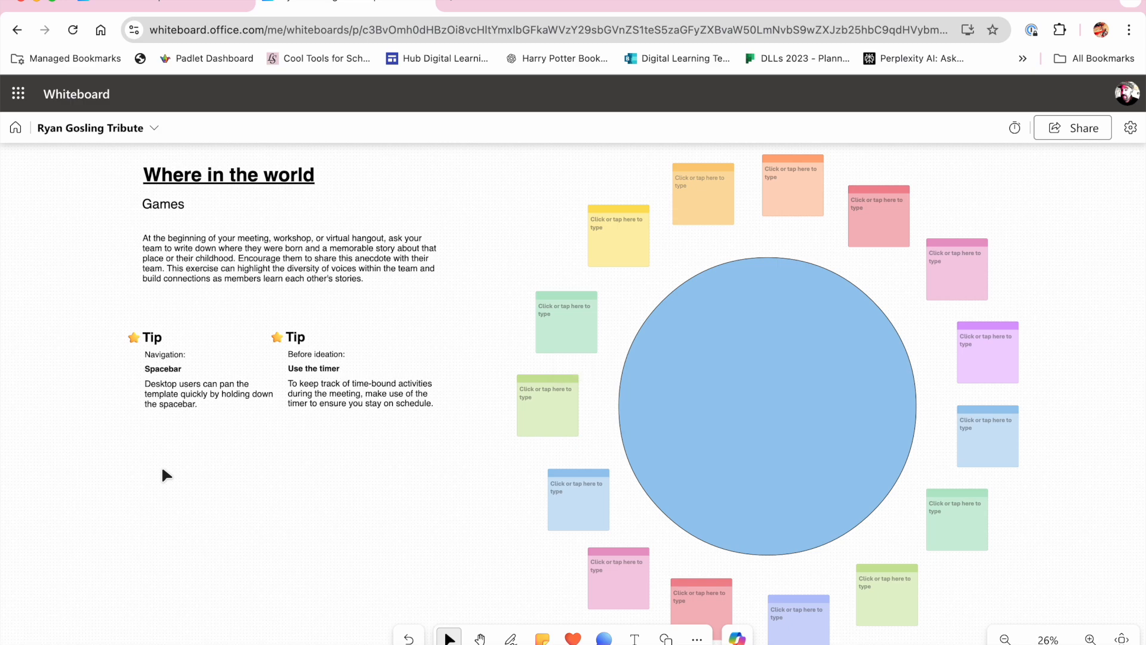
Step: Look over the inserted template's instructions, its ring of sticky notes and central circle, and its position beside the earlier board content
left_click_drag(161, 474, 775, 564)
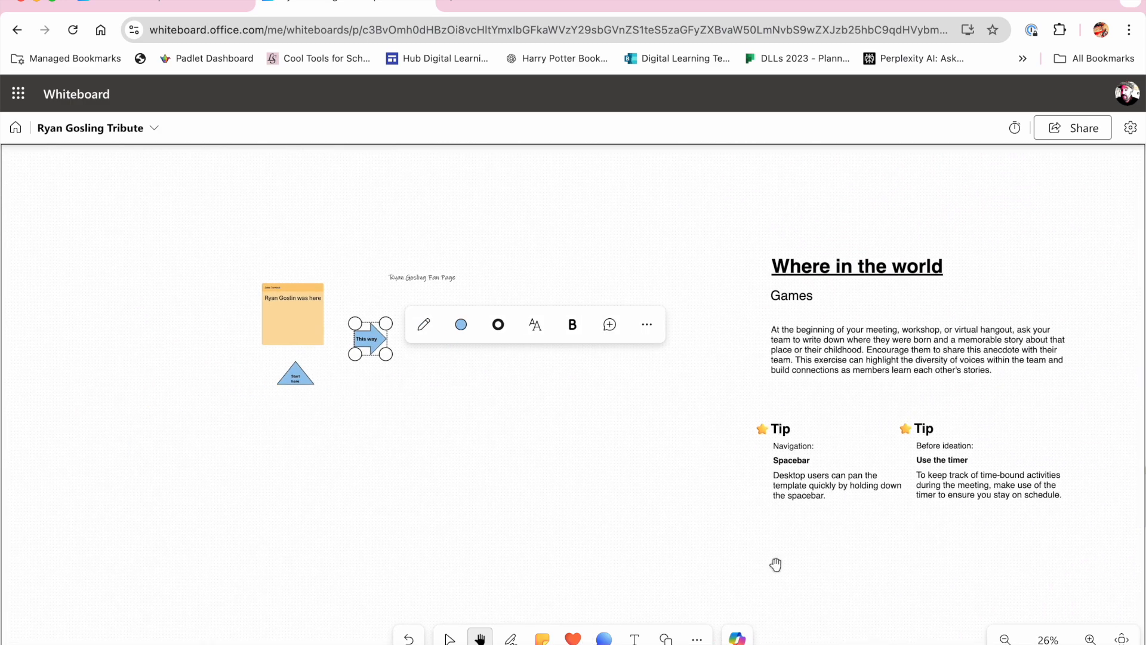
left_click_drag(767, 510, 479, 471)
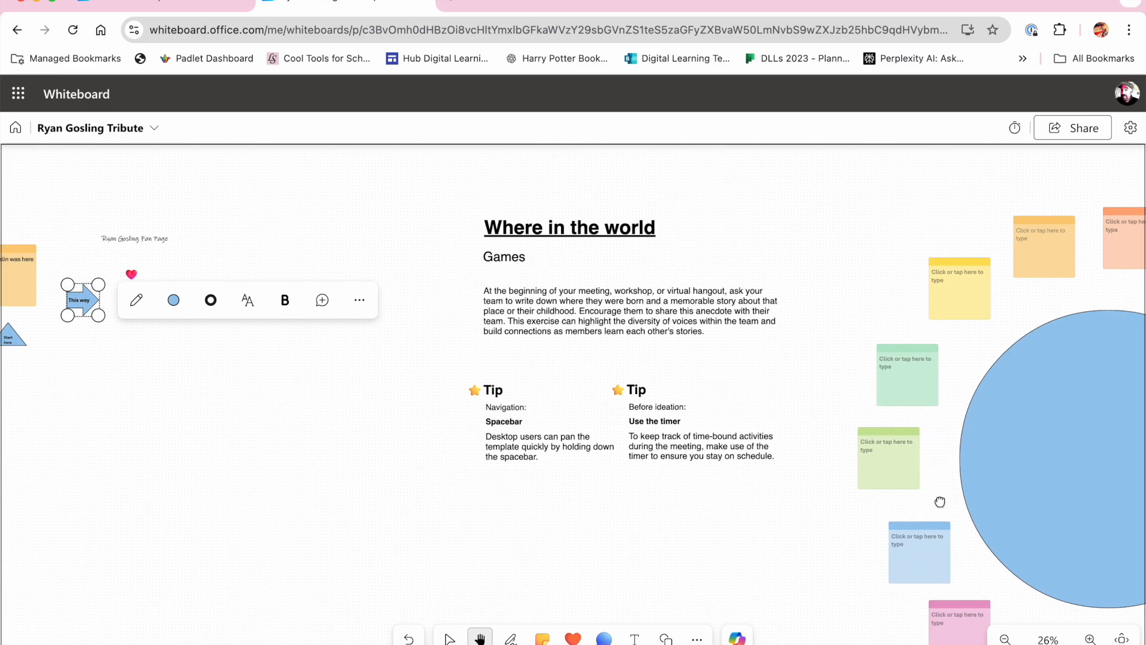
left_click_drag(940, 502, 760, 456)
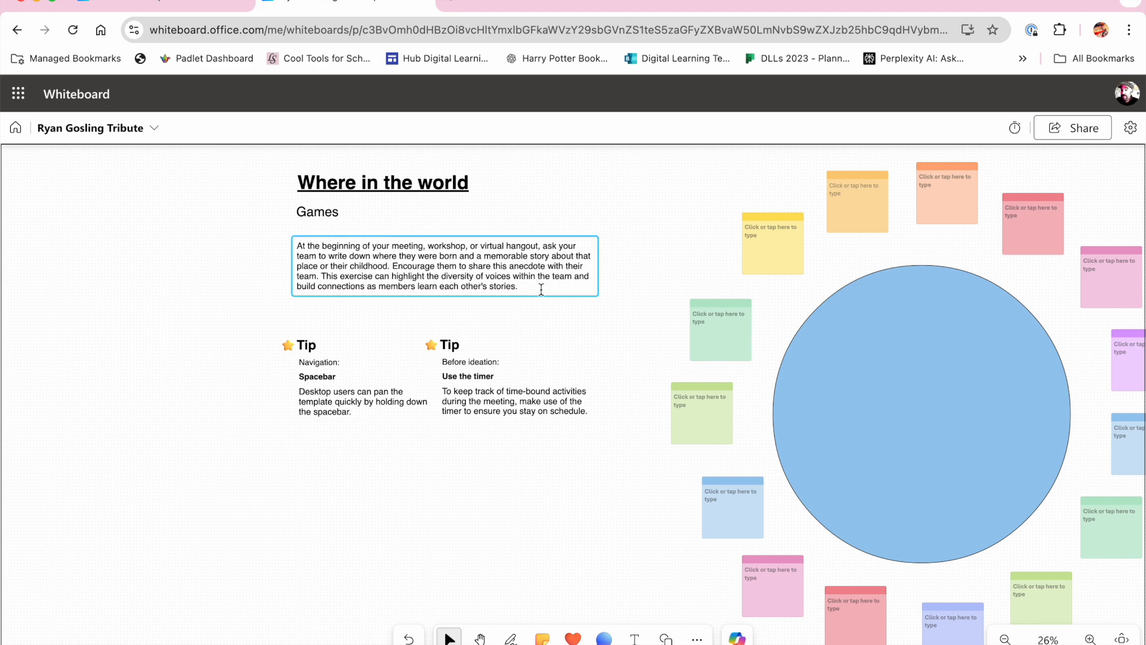
left_click(714, 323)
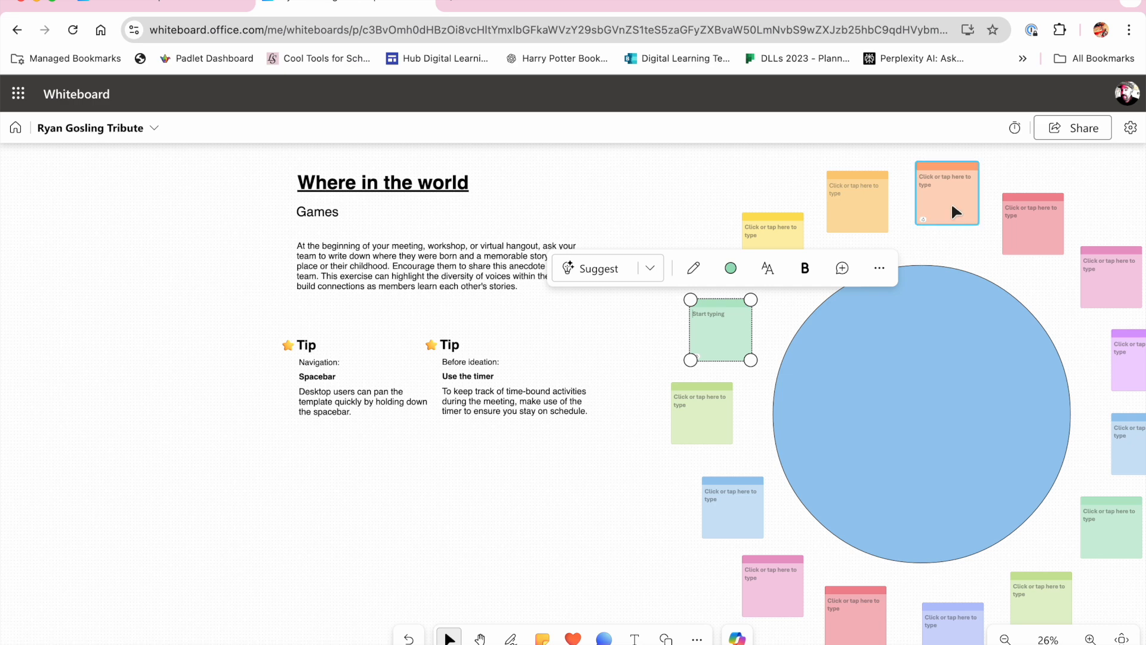
left_click(884, 396)
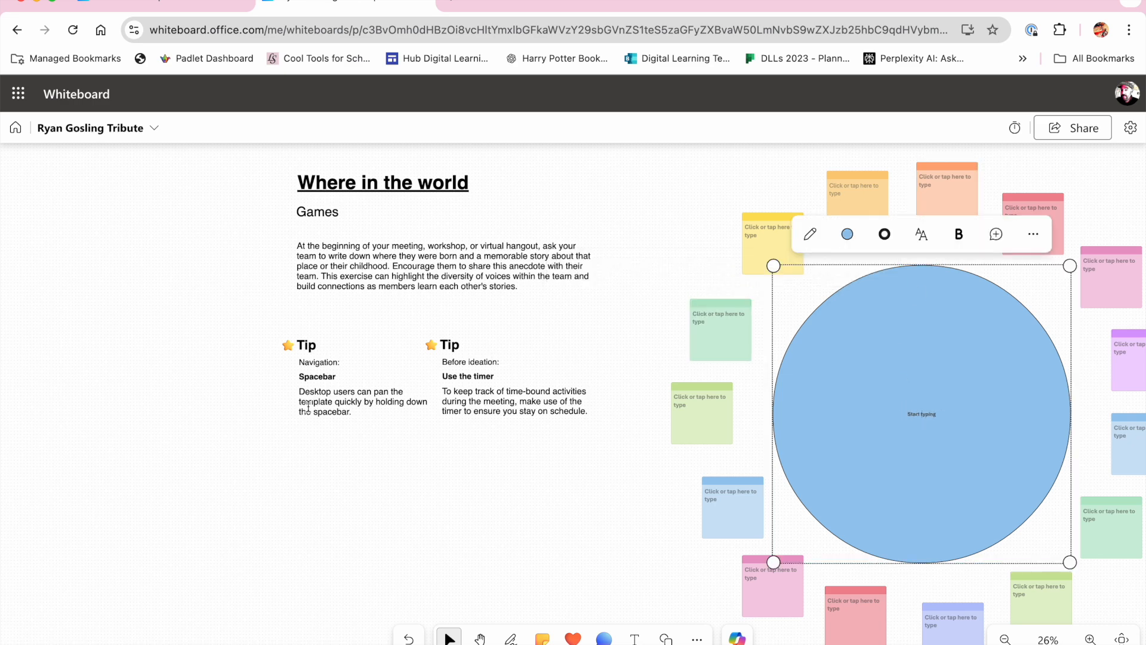
left_click(195, 408)
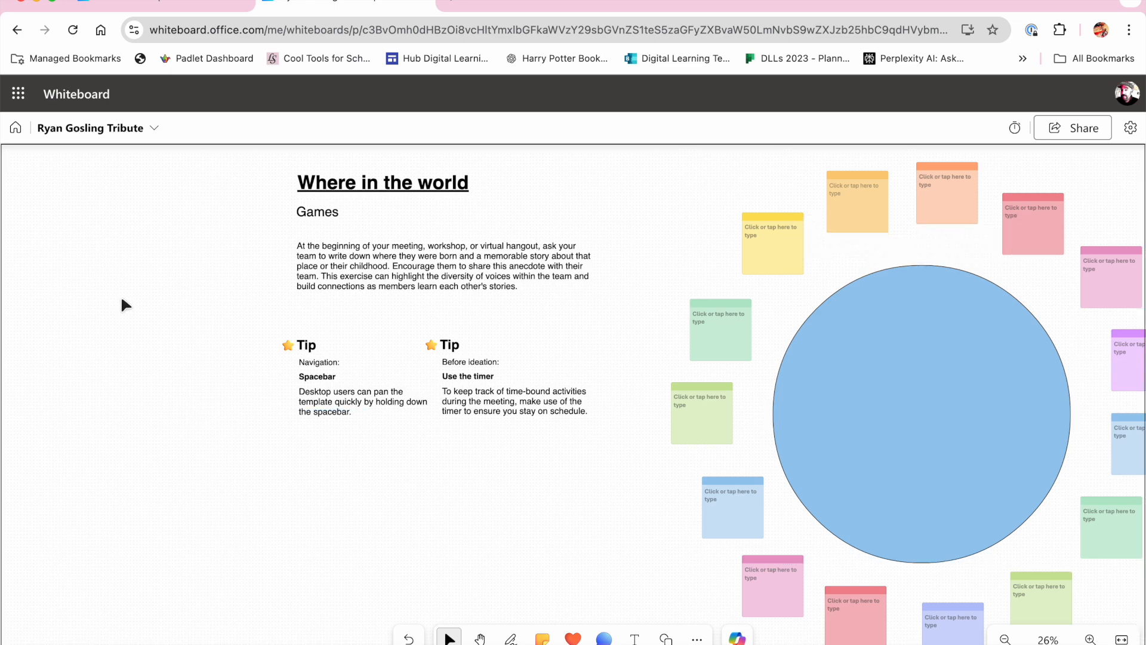
key("space")
left_click_drag(51, 285, 504, 432)
Step: Browse the recommended and Design and research templates and preview the Empathy map without inserting it
left_click(695, 639)
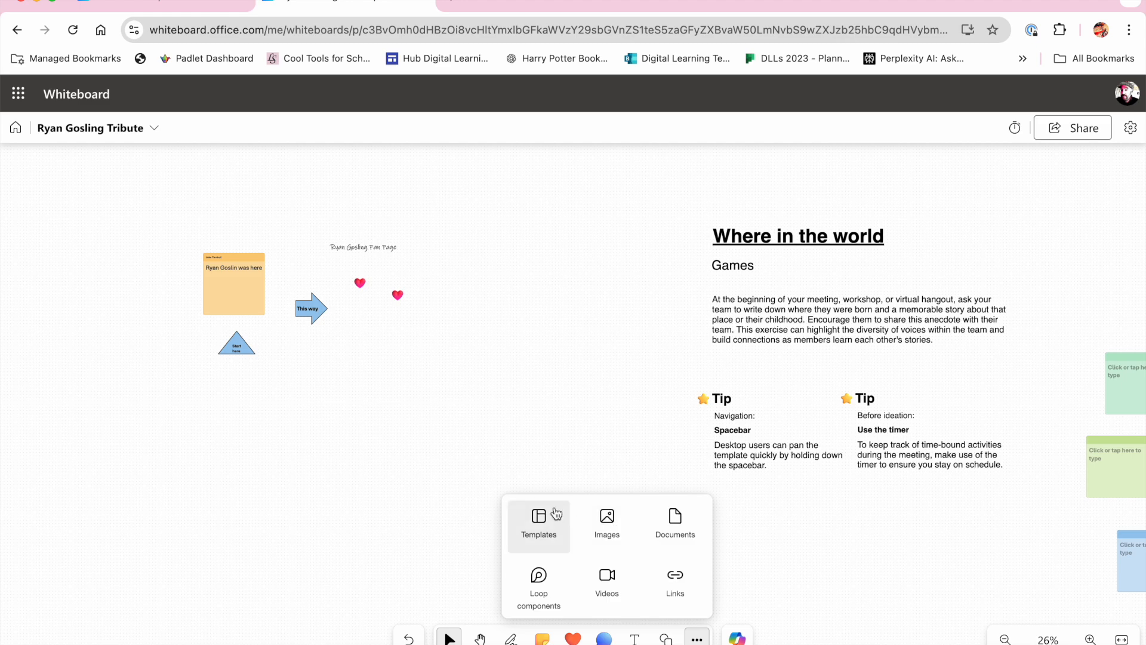
left_click(547, 514)
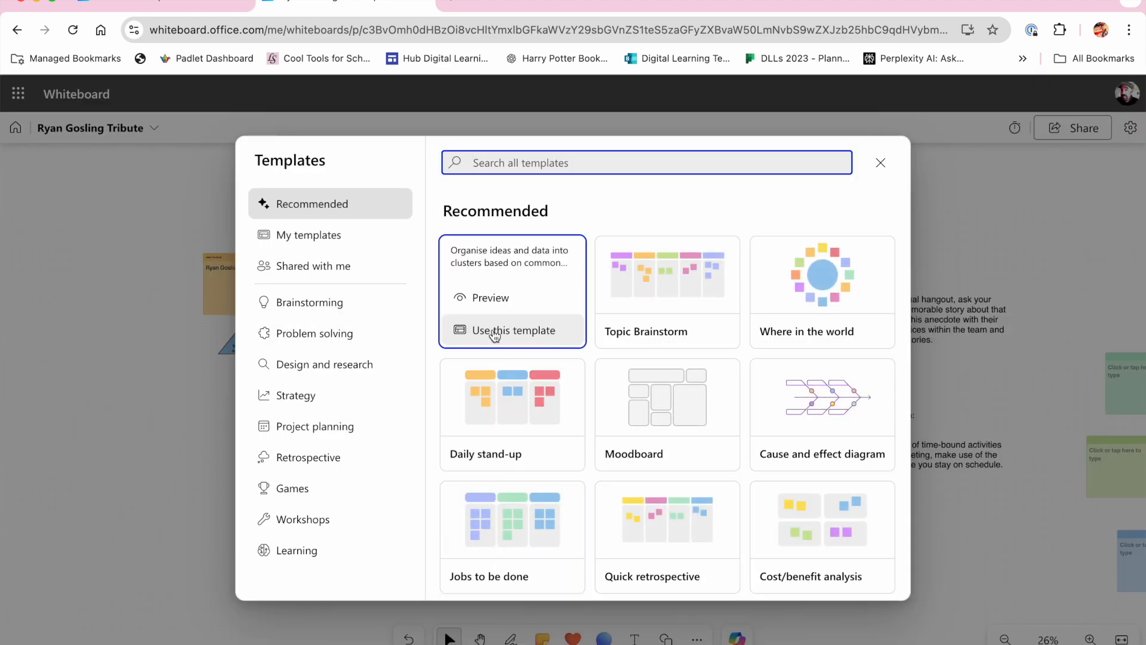
mouse_move(791, 413)
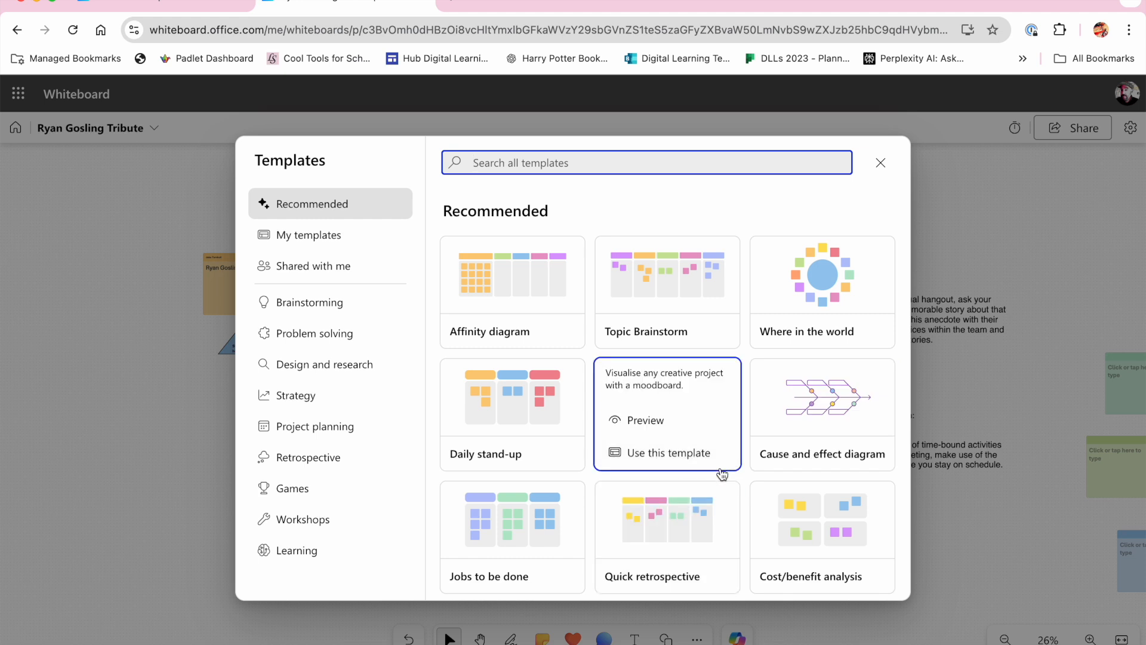
mouse_move(475, 457)
mouse_move(504, 522)
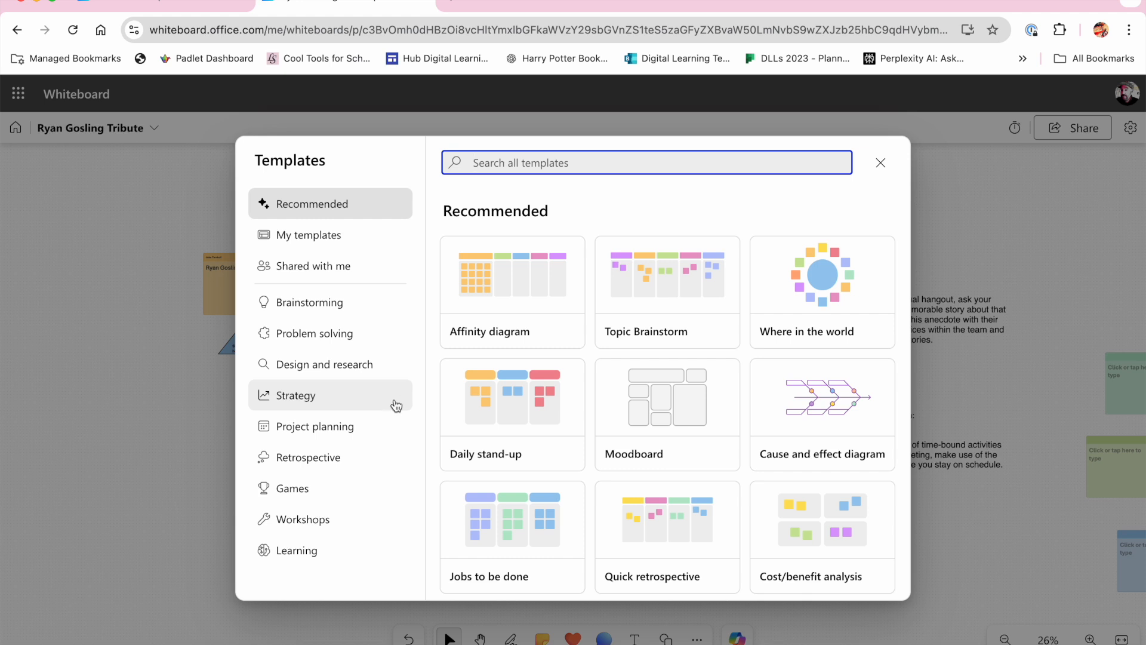
left_click(349, 369)
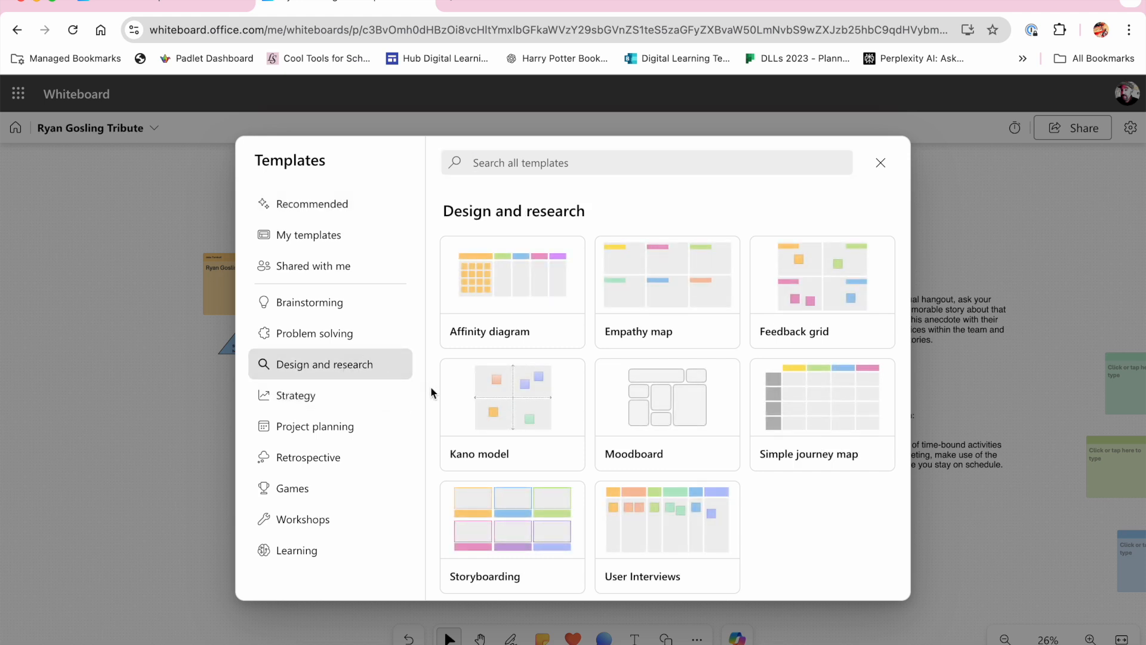
mouse_move(682, 305)
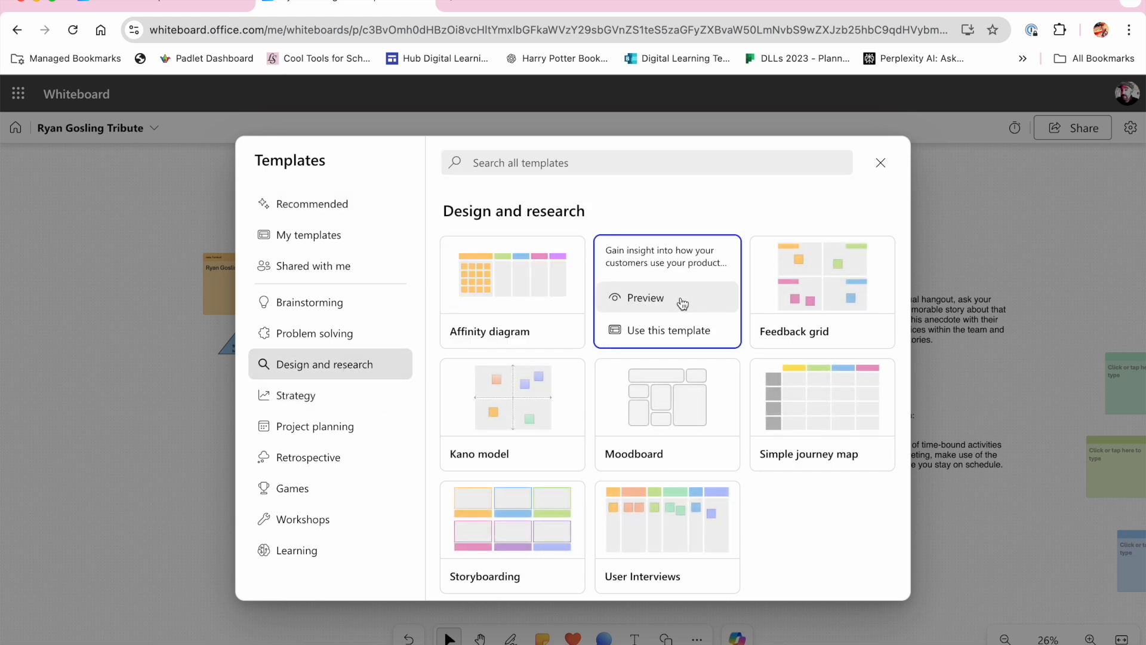
left_click(683, 304)
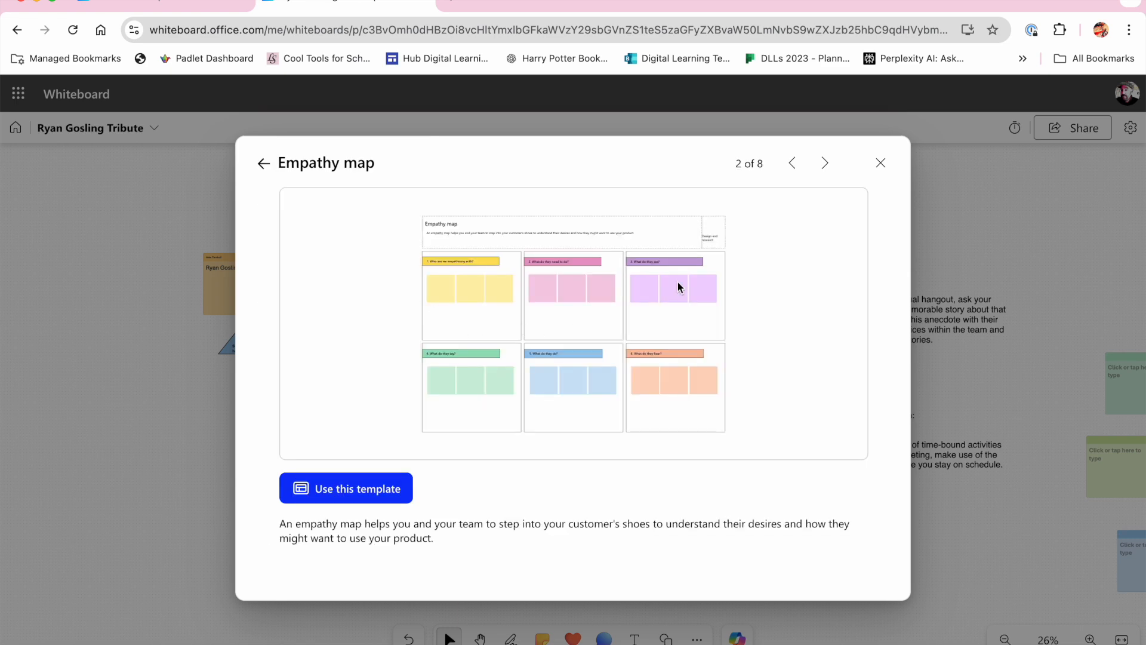
left_click(881, 164)
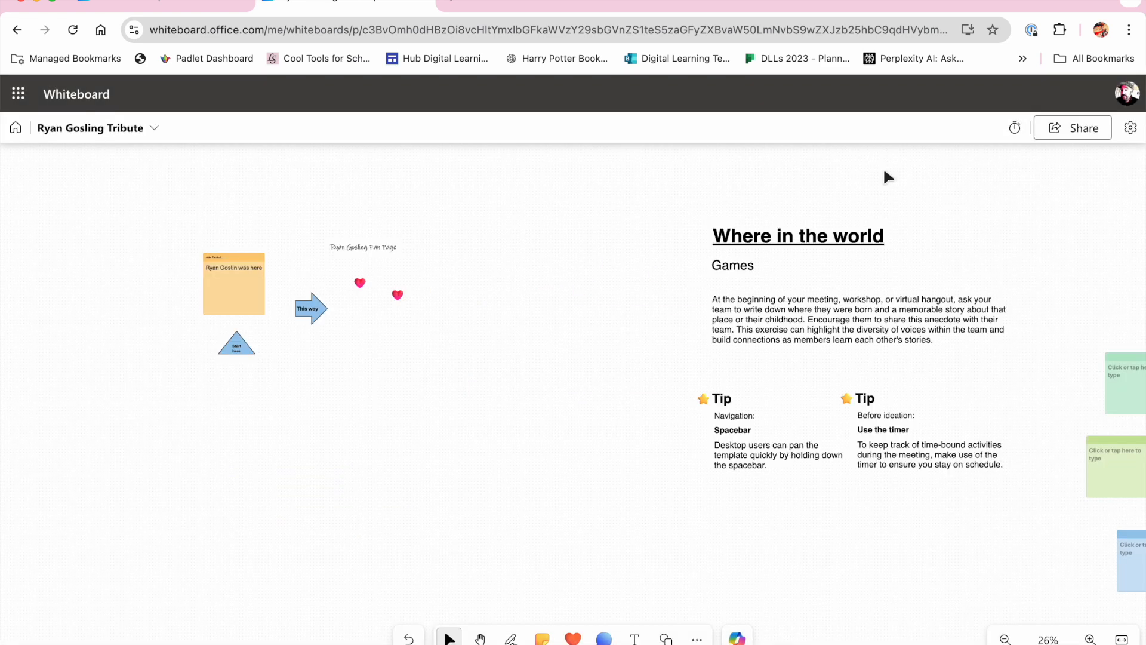
Step: Insert the waving photo from a Bing image search for "ryan gosling" and place it enlarged below the triangle
left_click(696, 638)
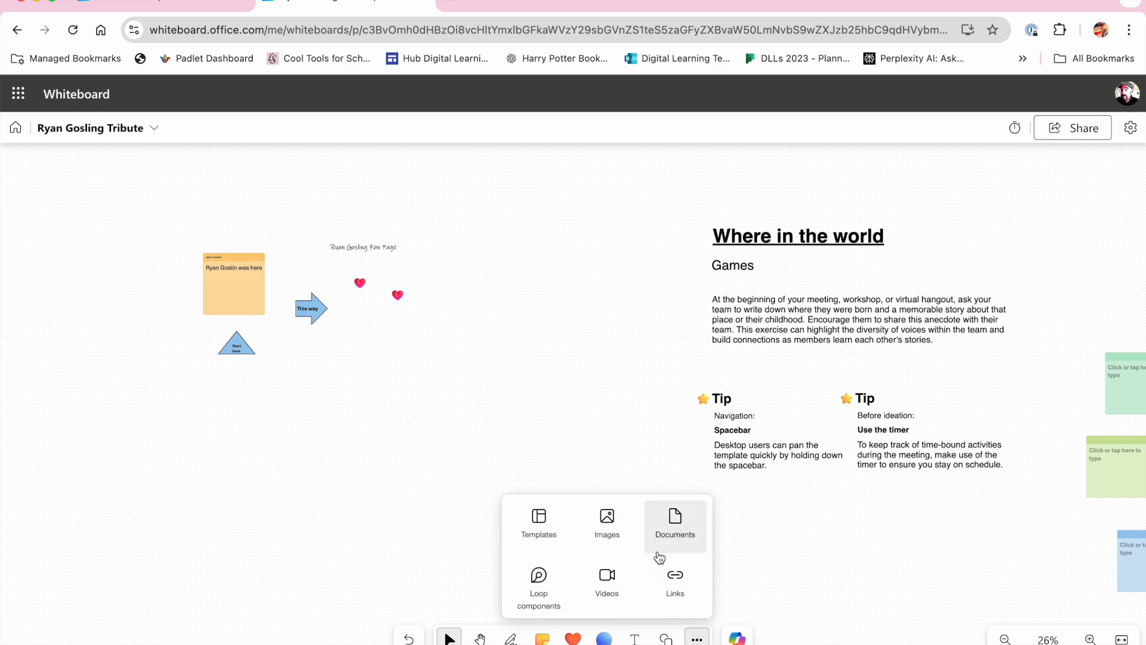
left_click(615, 522)
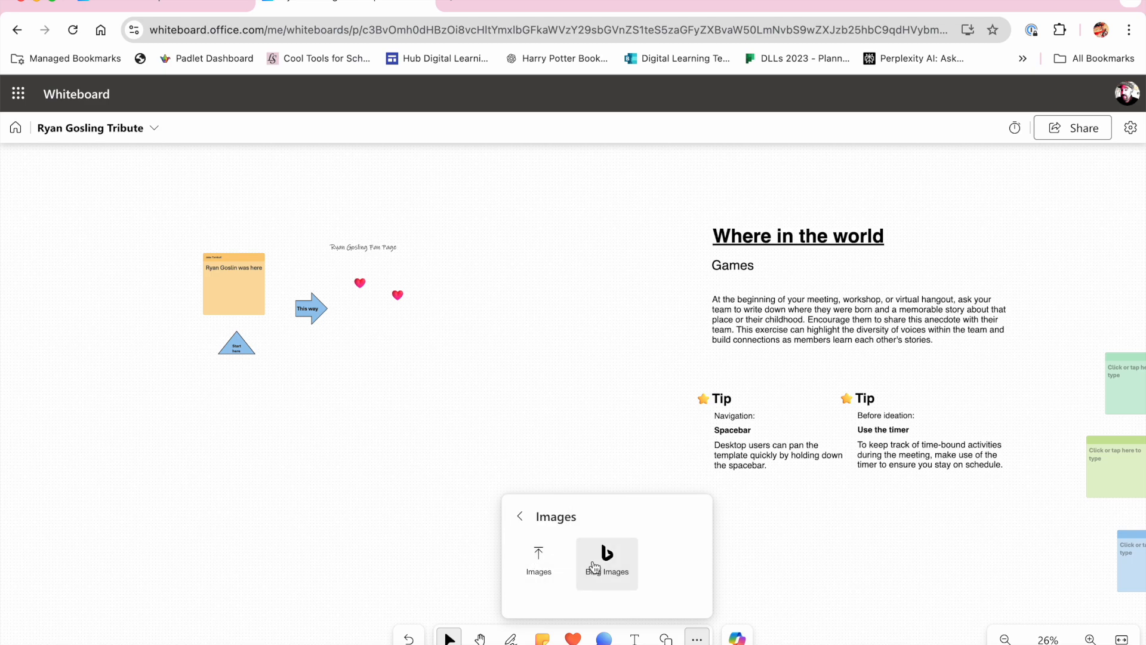
left_click(600, 558)
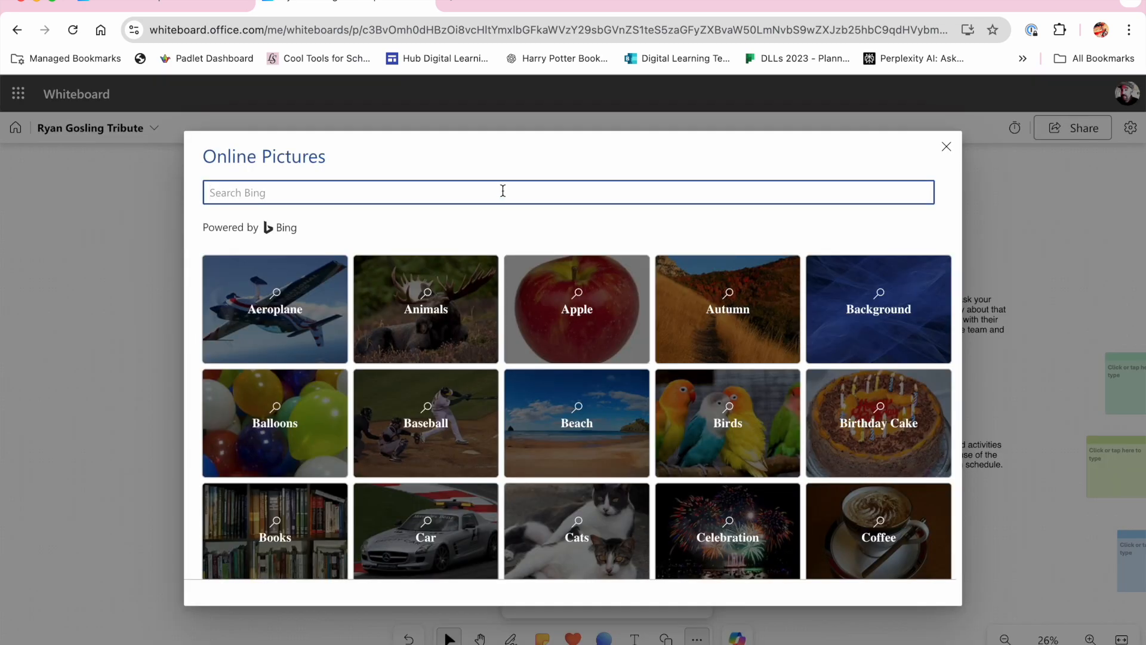
type("ryan gosling")
key("Return")
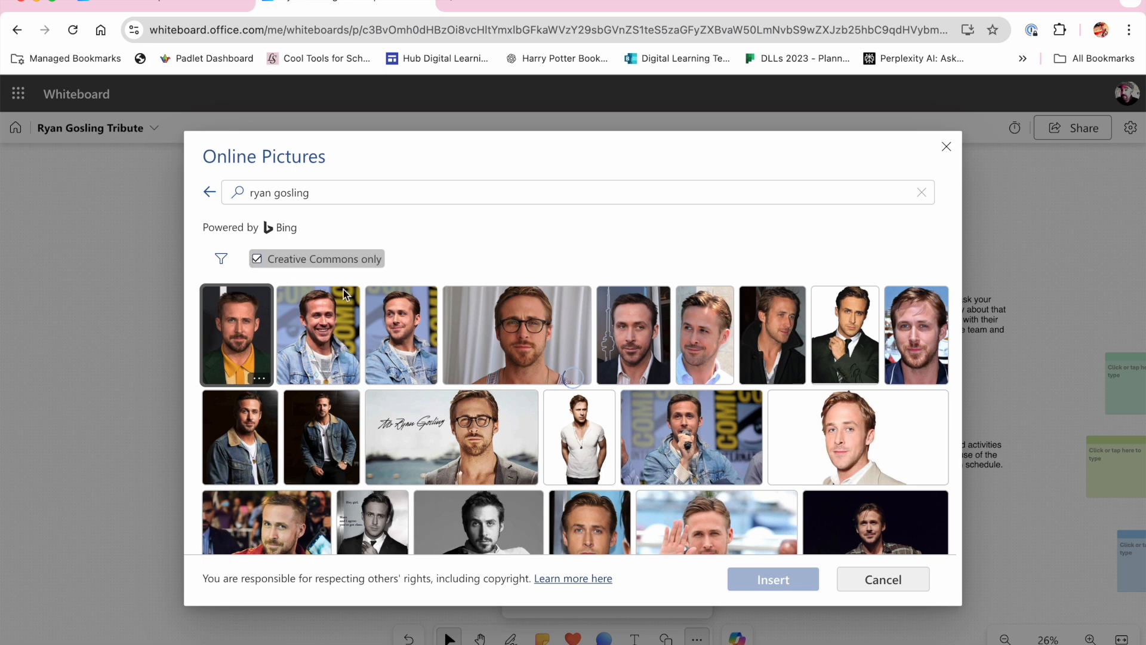
scroll(481, 454, "down", 1)
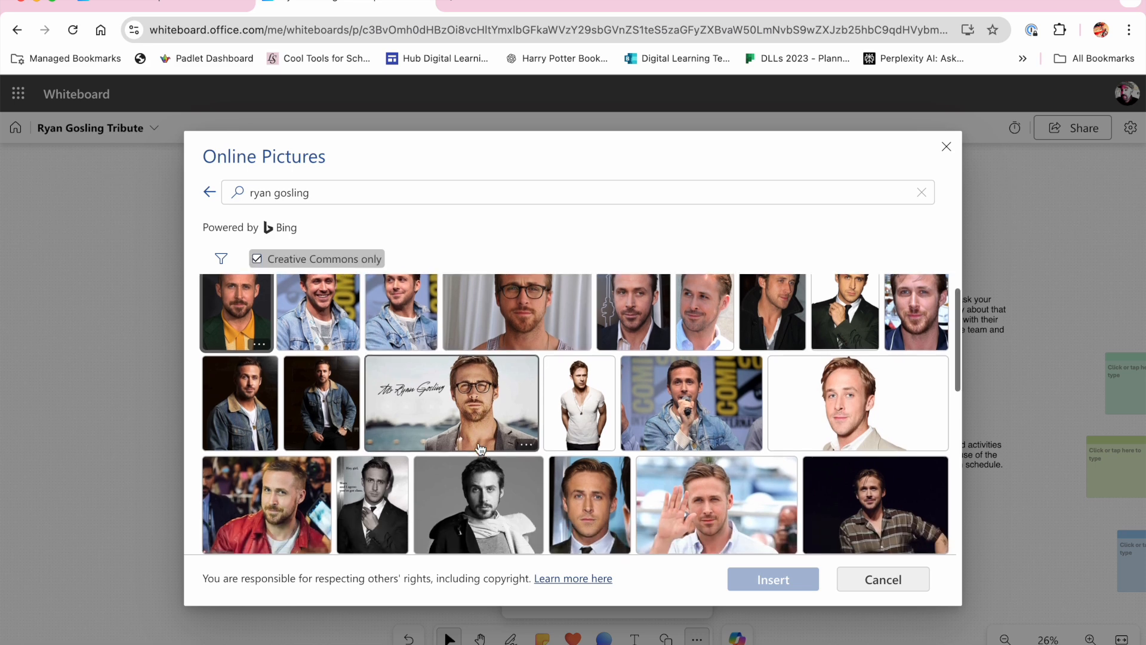
left_click(739, 498)
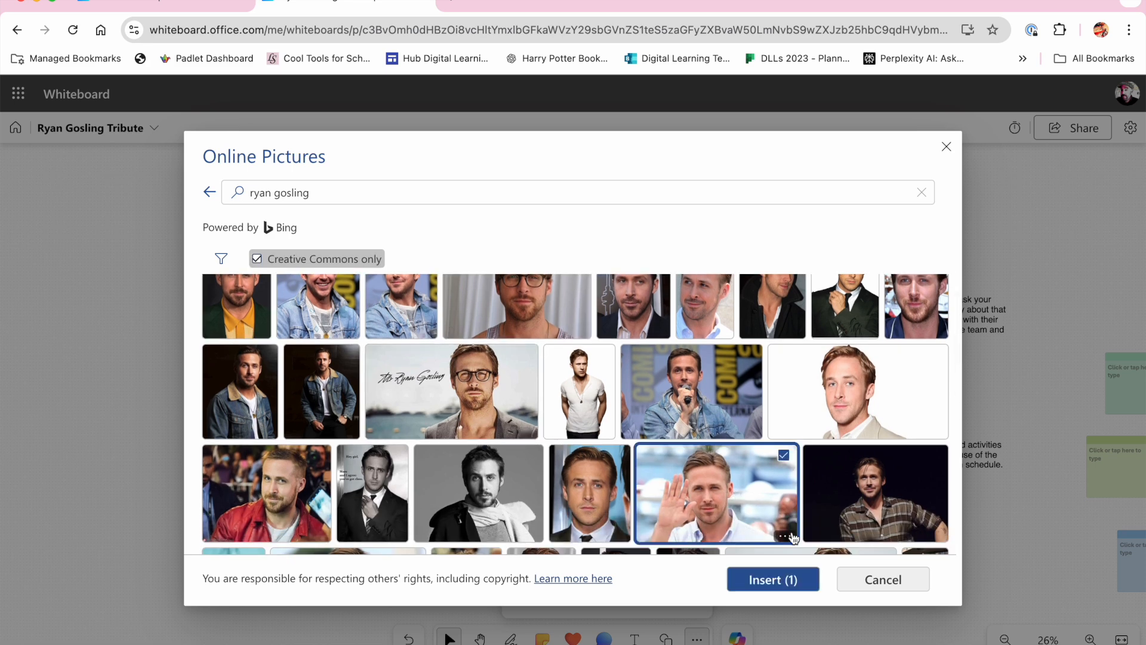
left_click(774, 584)
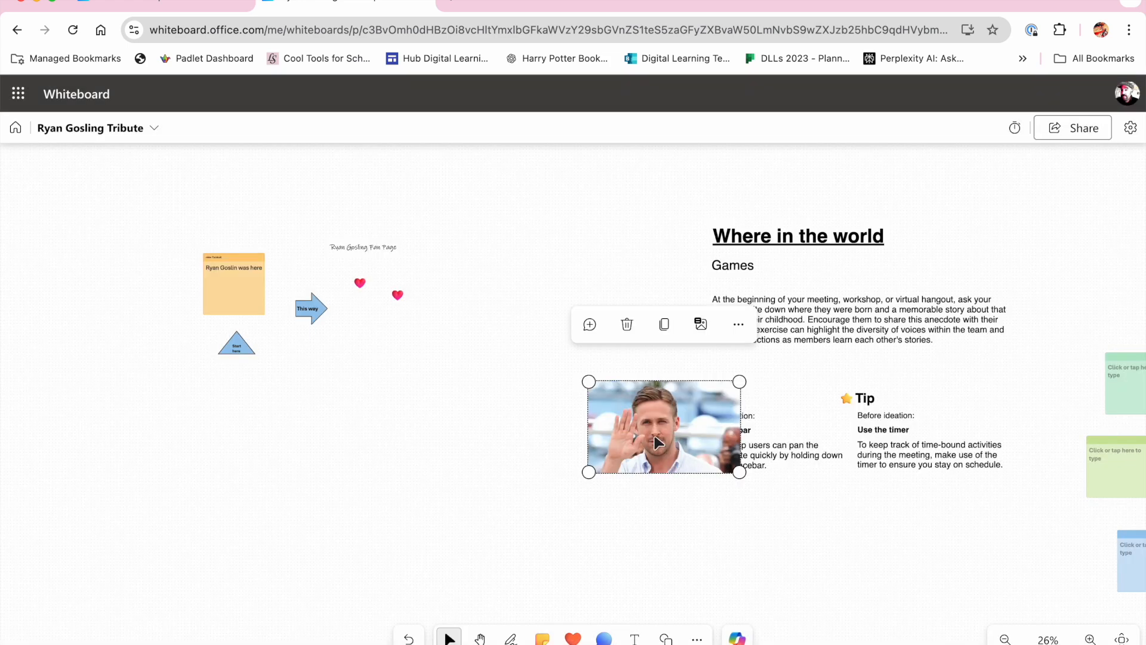
left_click_drag(660, 442, 187, 479)
left_click_drag(255, 507, 362, 565)
Step: Open the online video insertion dialog and copy the address of the "360 Worlds with Thinglink" video from YouTube
left_click(697, 639)
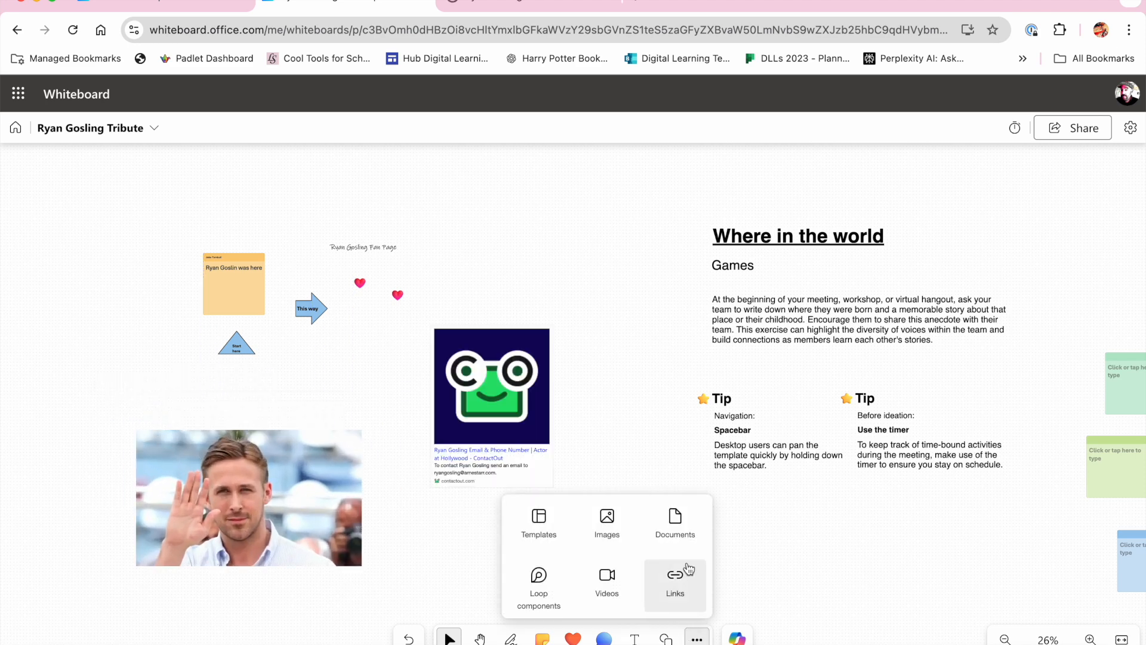
left_click(618, 573)
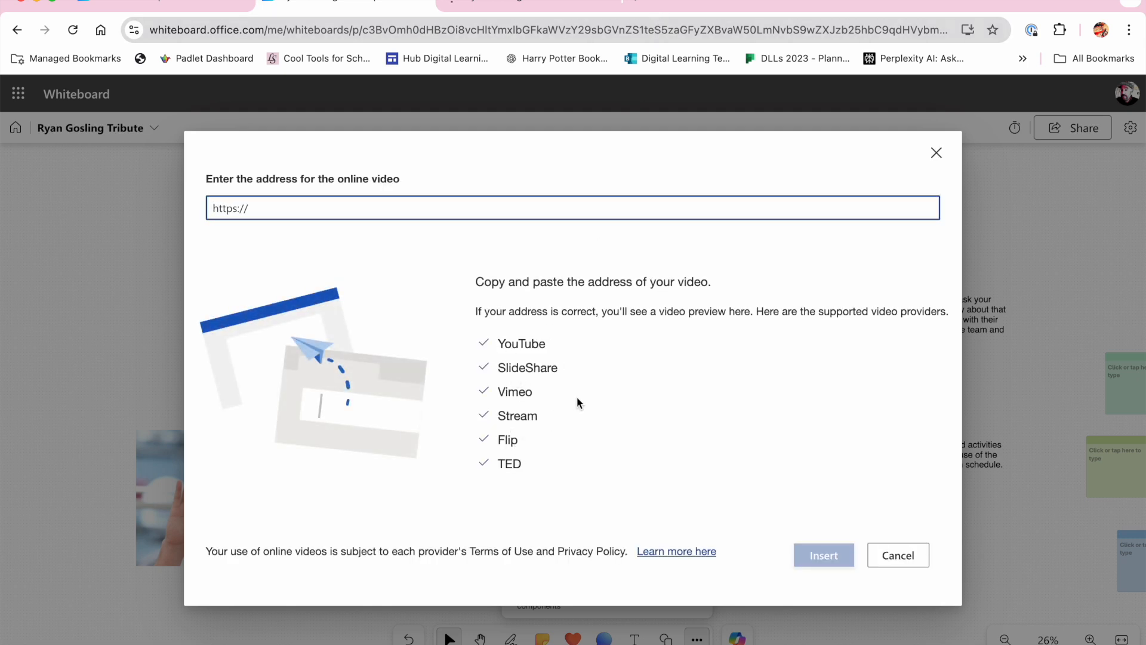
left_click(637, 3)
type("you")
key("Return")
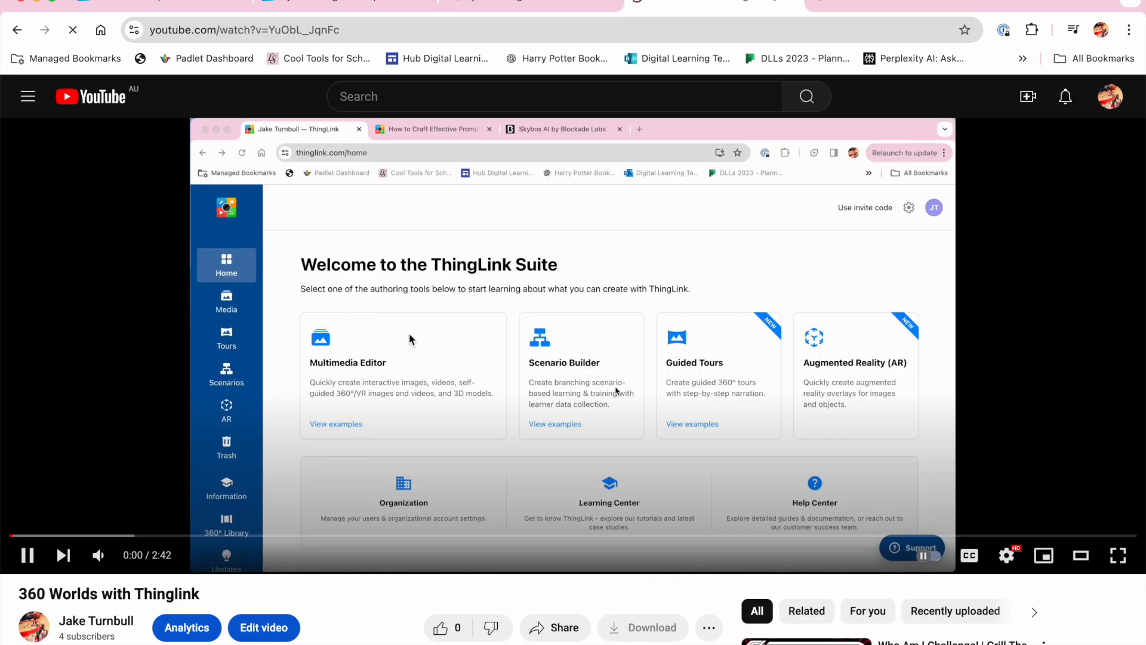
left_click(317, 132)
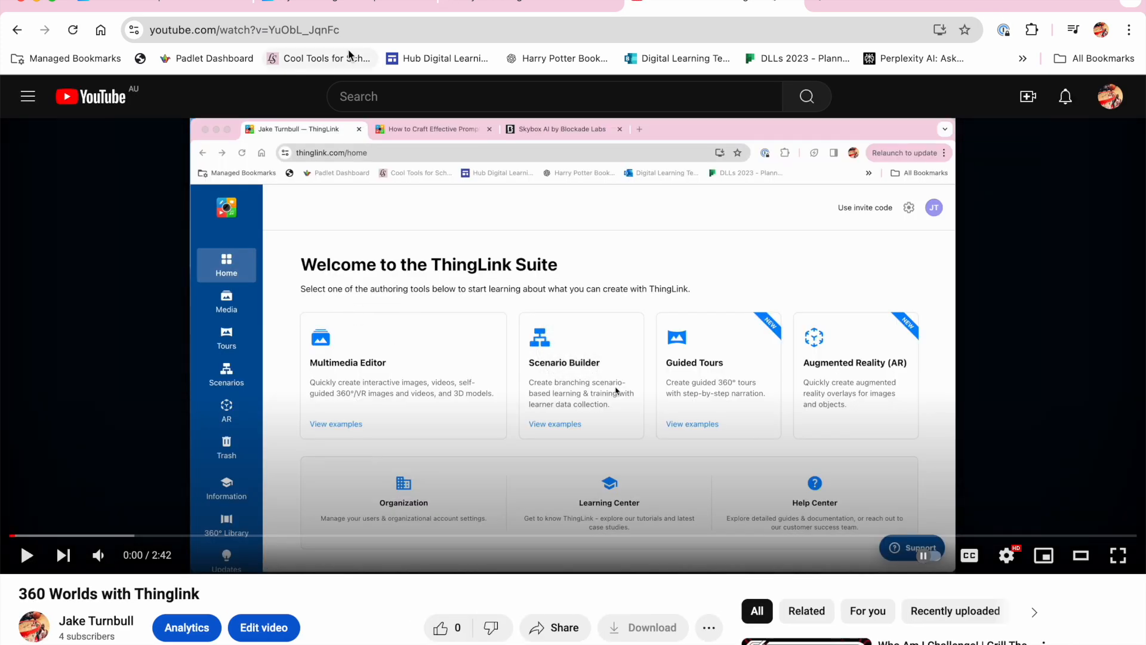
left_click(359, 31)
key("super+c")
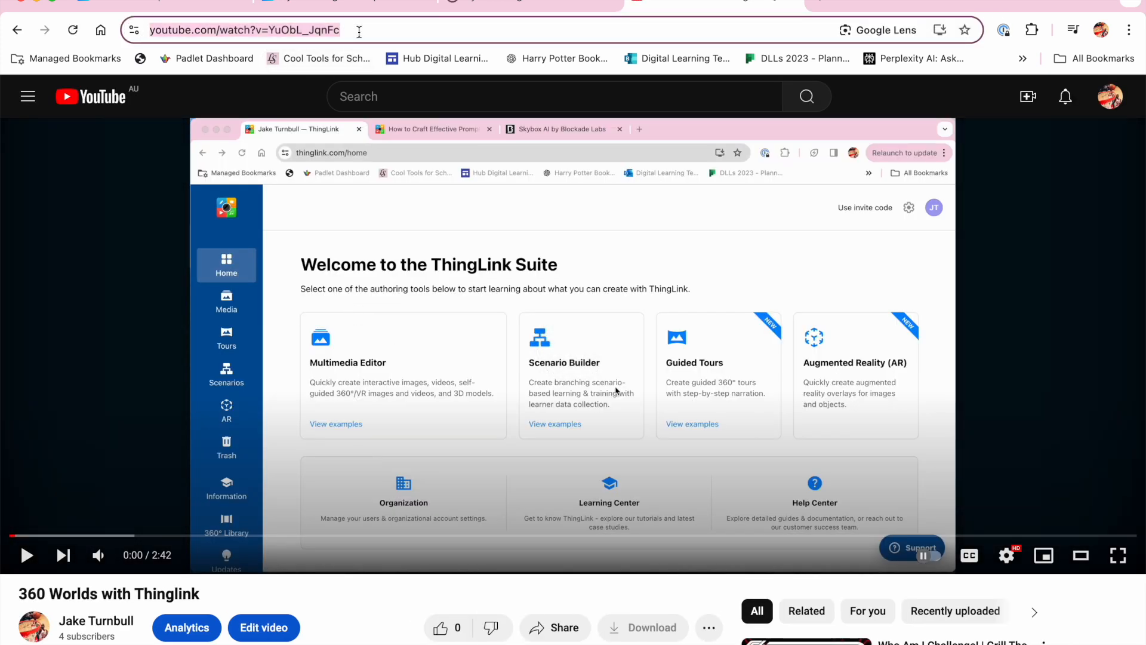
Step: Return to the whiteboard and insert the online video from the copied YouTube address
left_click(528, 2)
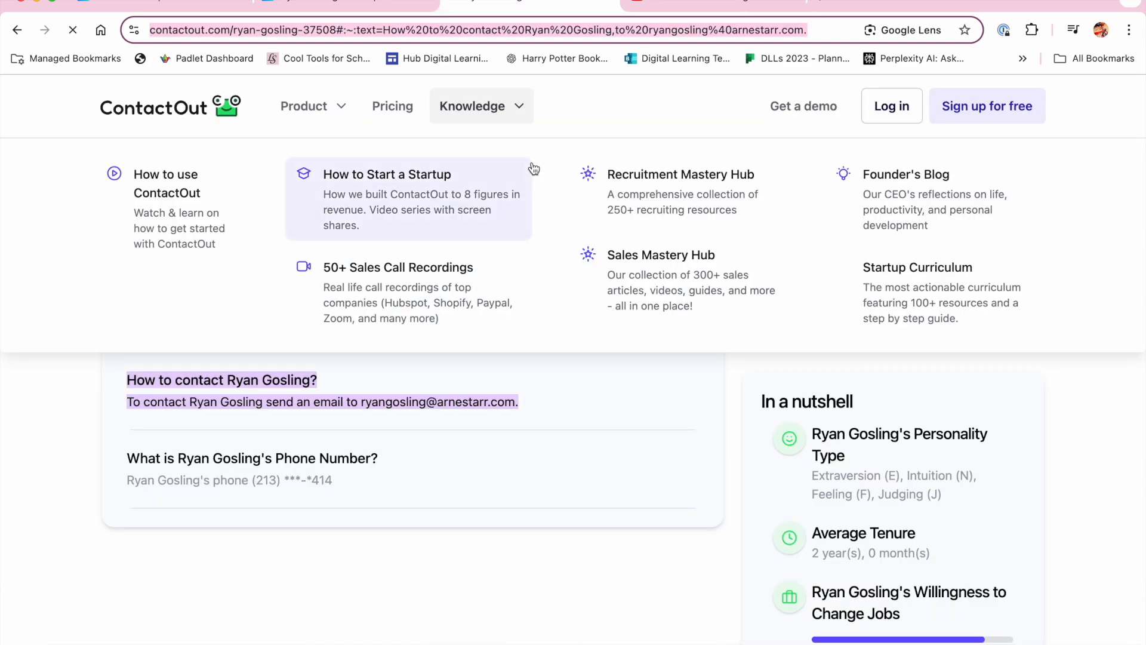
left_click(397, 8)
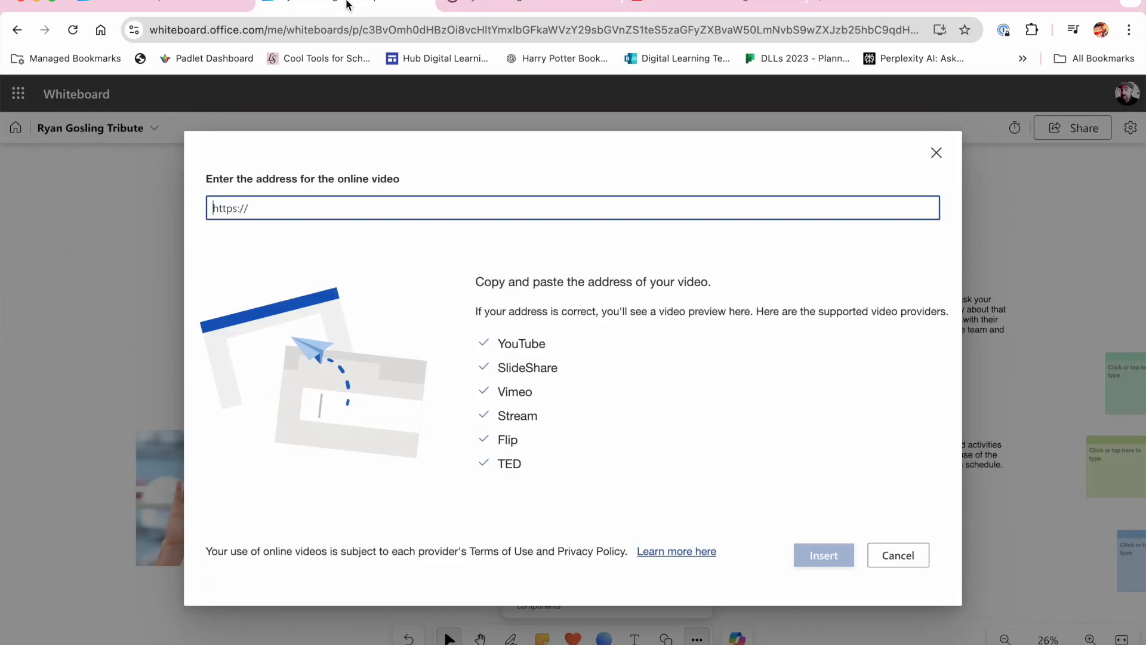
key("super+v")
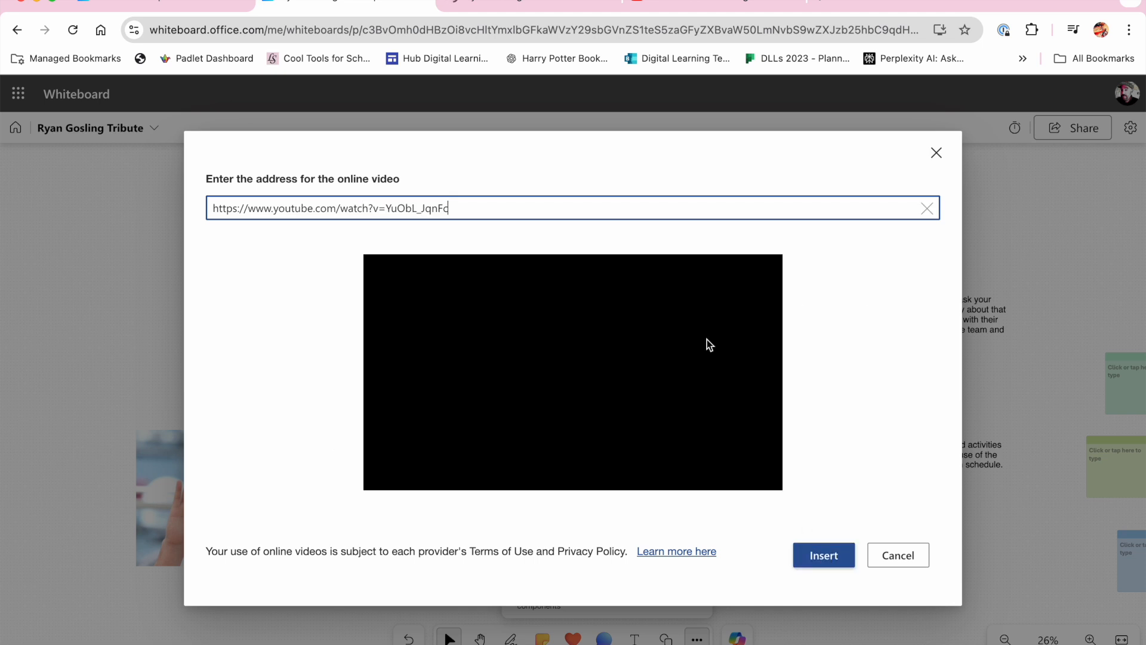
left_click(815, 557)
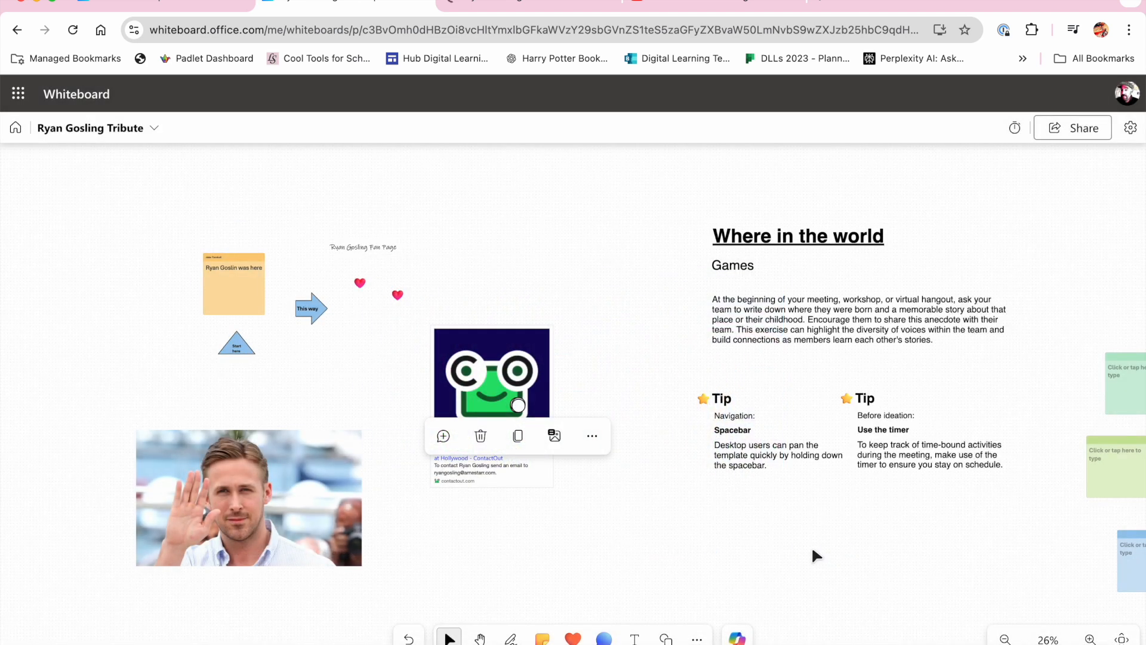
Step: Move the video to the empty area below the template's tips, enlarge it, and briefly play it before pausing
scroll(817, 556, "down", 4)
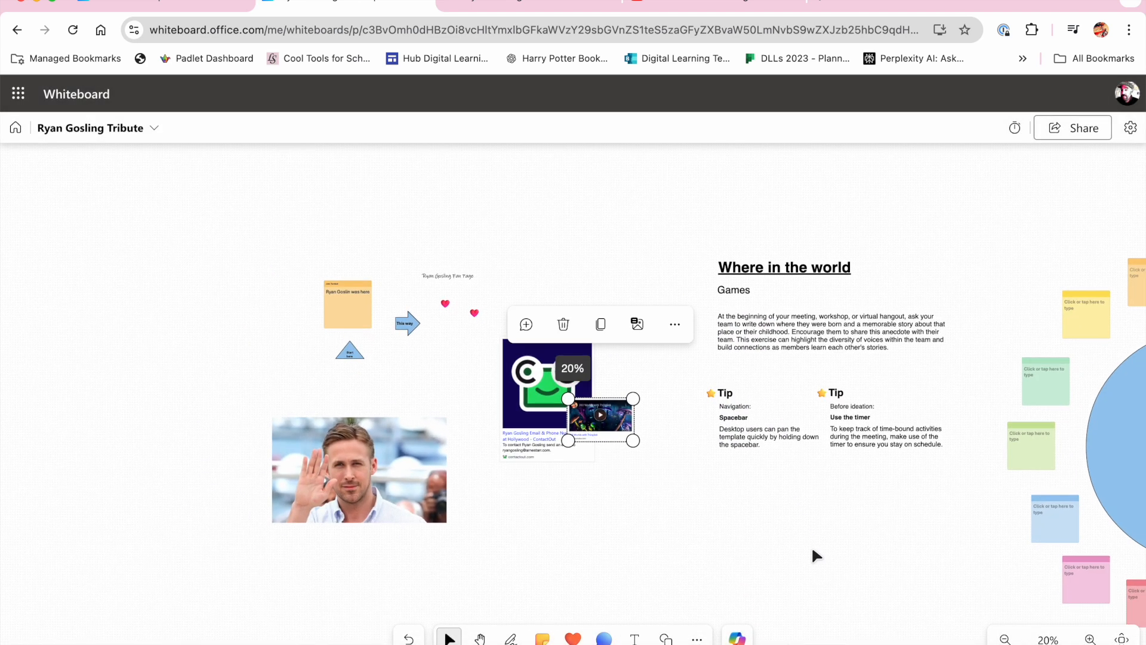
left_click_drag(612, 317, 836, 609)
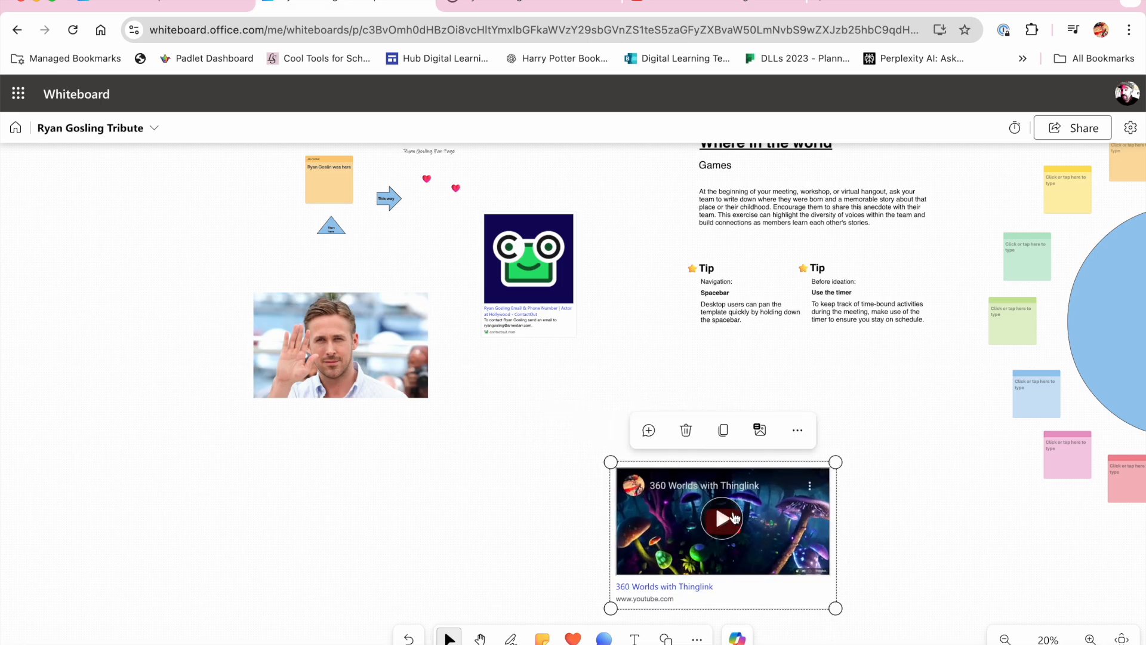
left_click(732, 517)
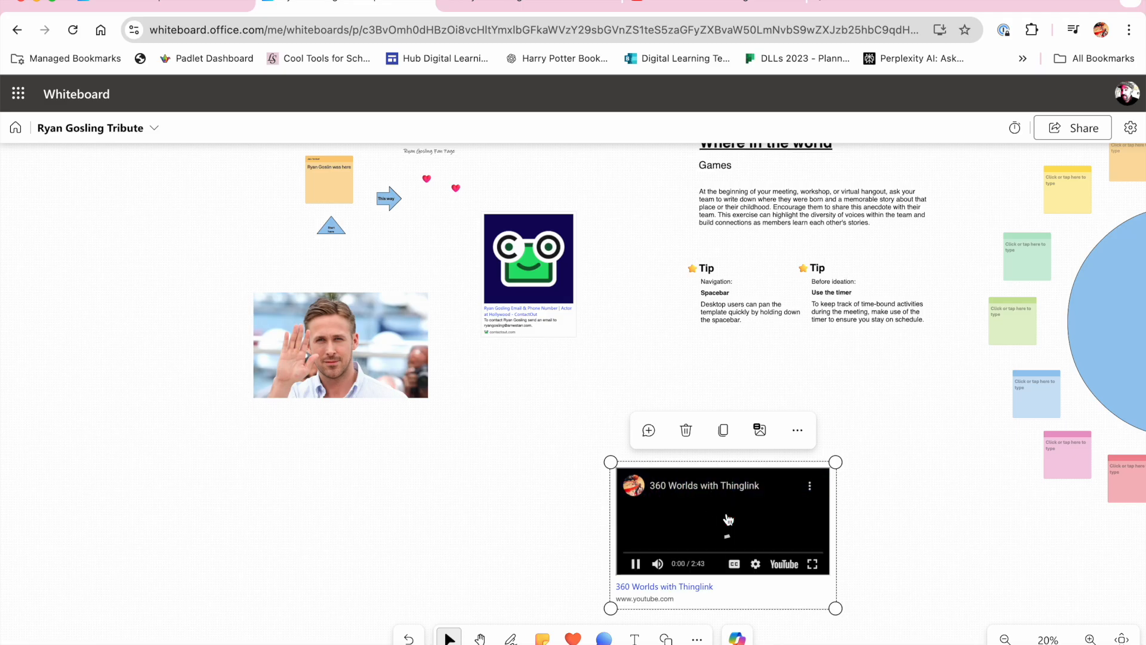
left_click(728, 506)
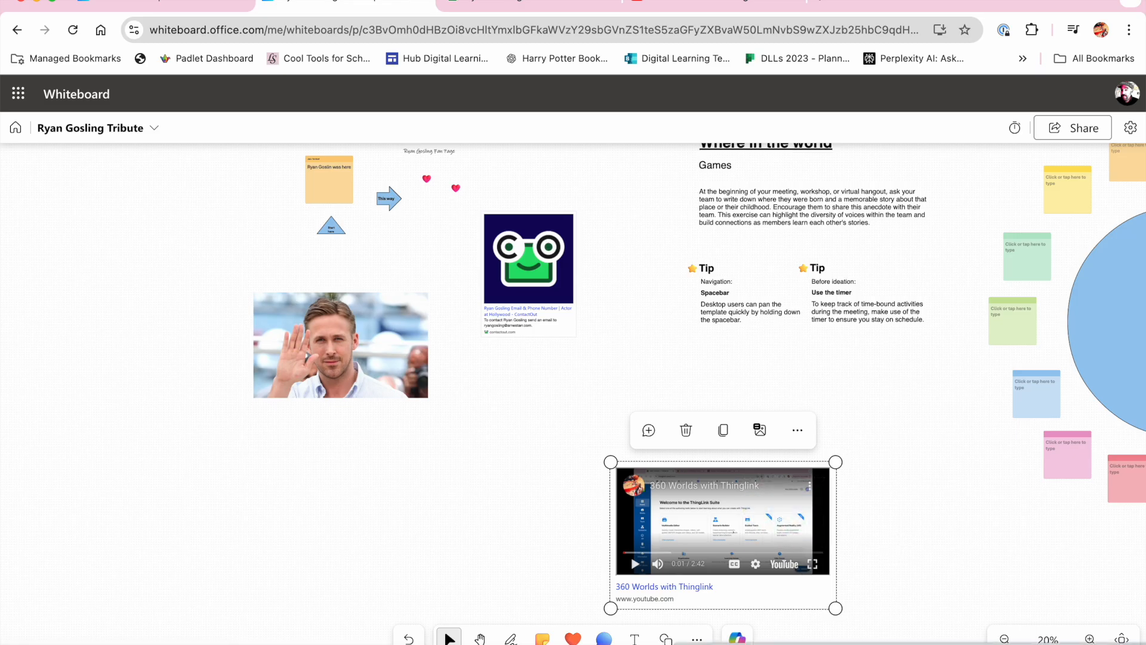
Step: Switch to the Microsoft Teams meeting and share the existing Ryan Gosling Tribute board through Microsoft Whiteboard
left_click(1069, 644)
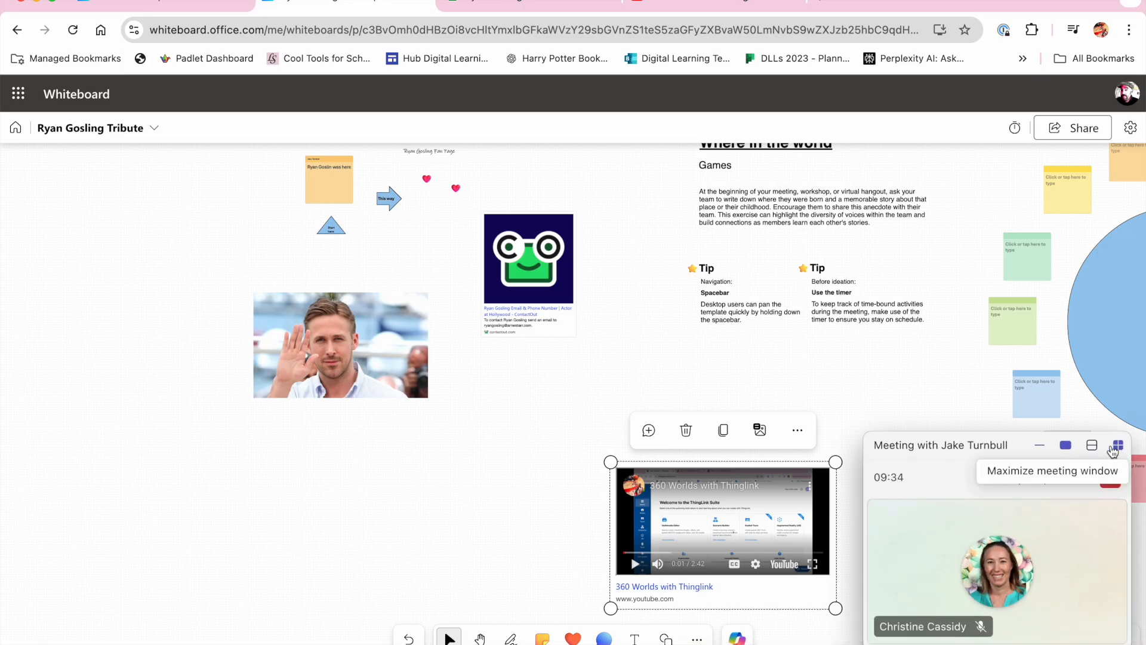
left_click_drag(1015, 445, 979, 422)
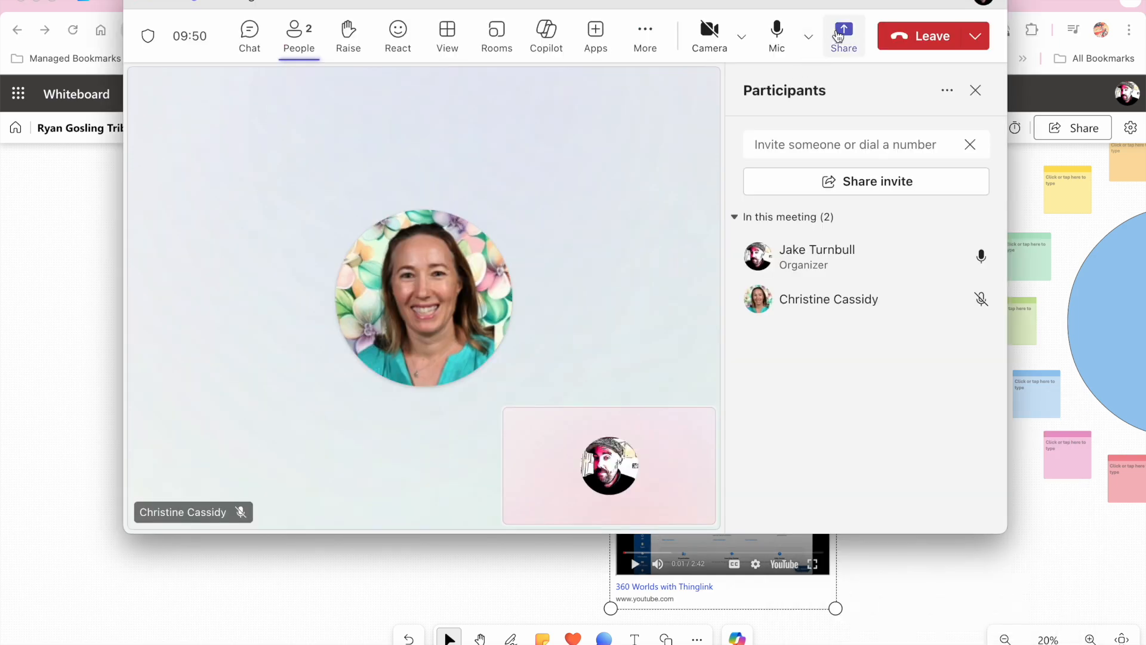
left_click(842, 35)
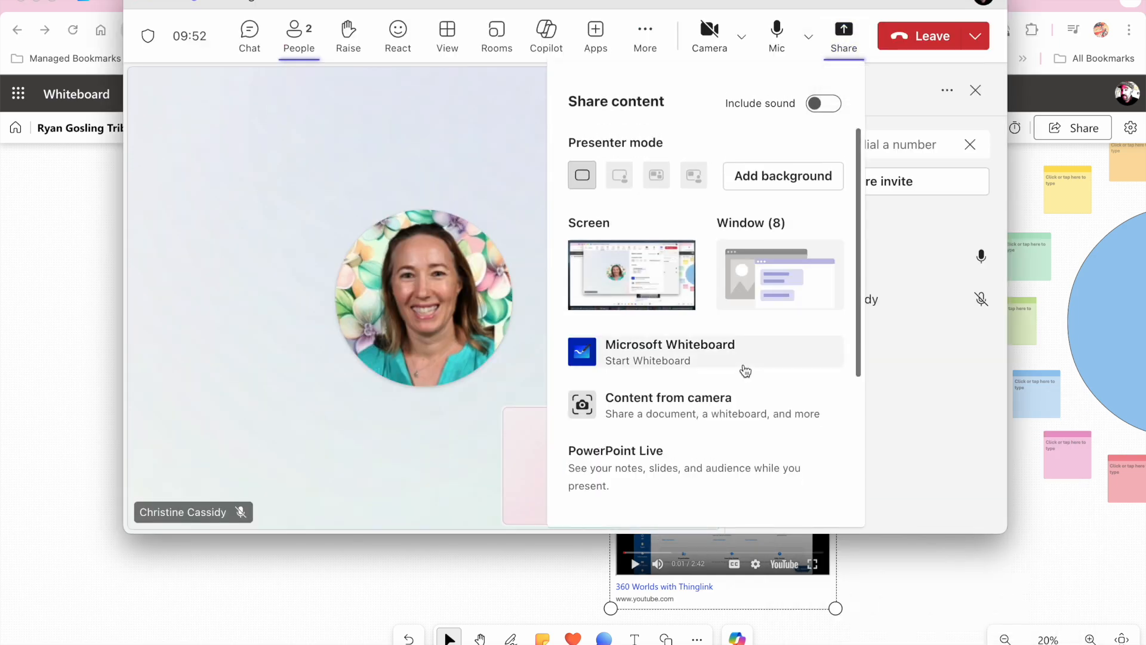
left_click(669, 349)
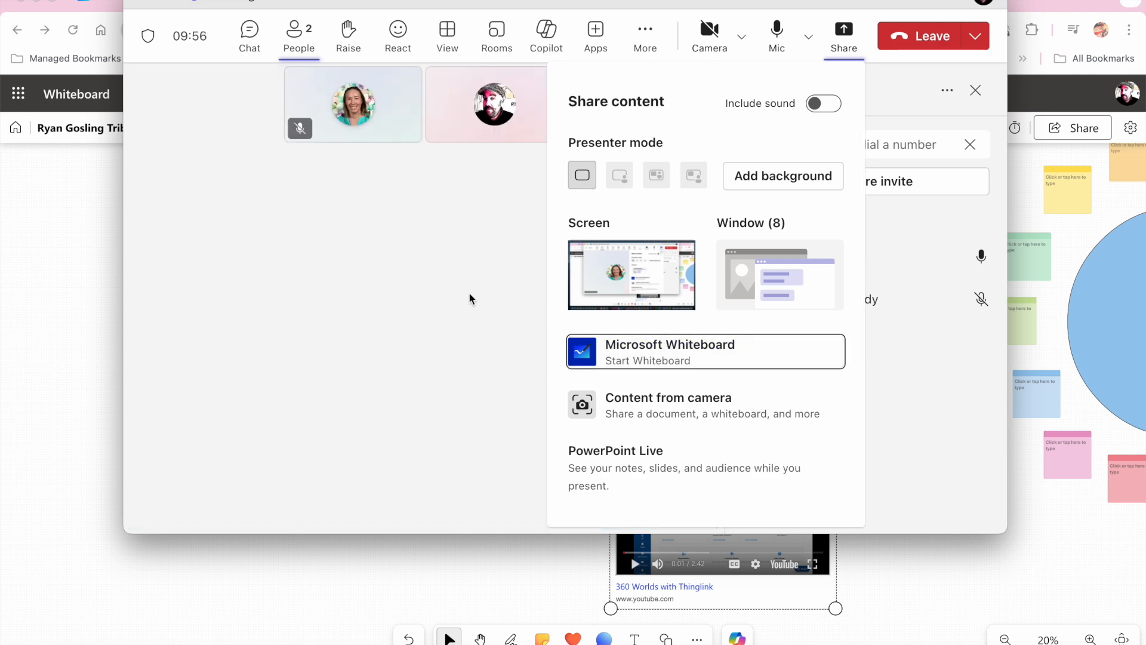
scroll(535, 406, "down", 2)
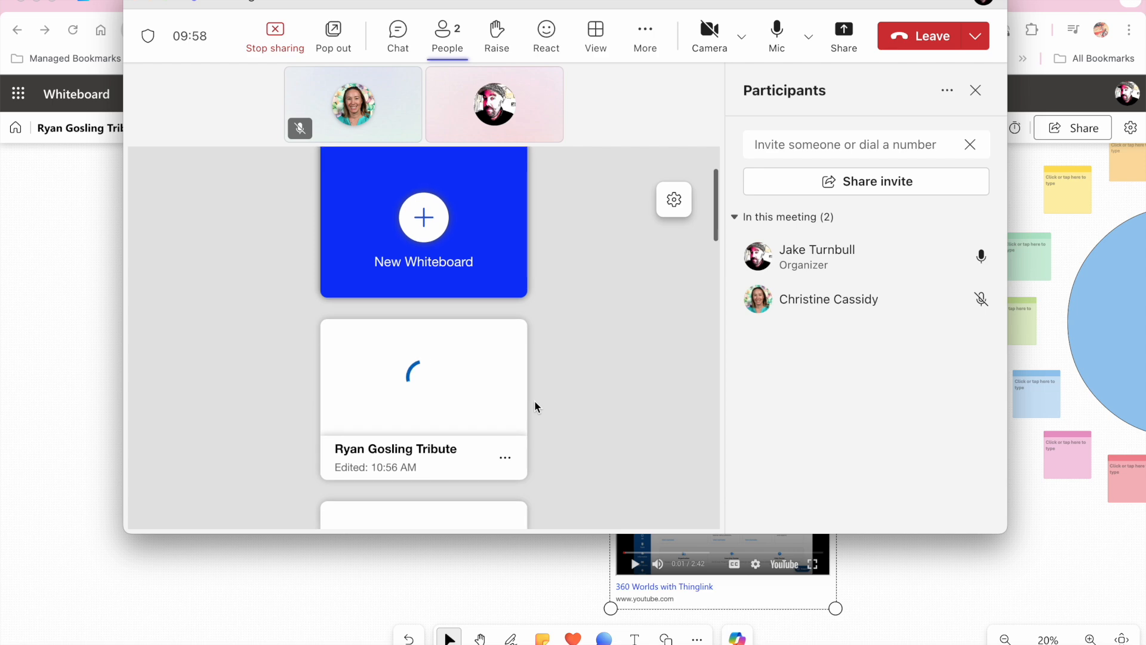
left_click(396, 397)
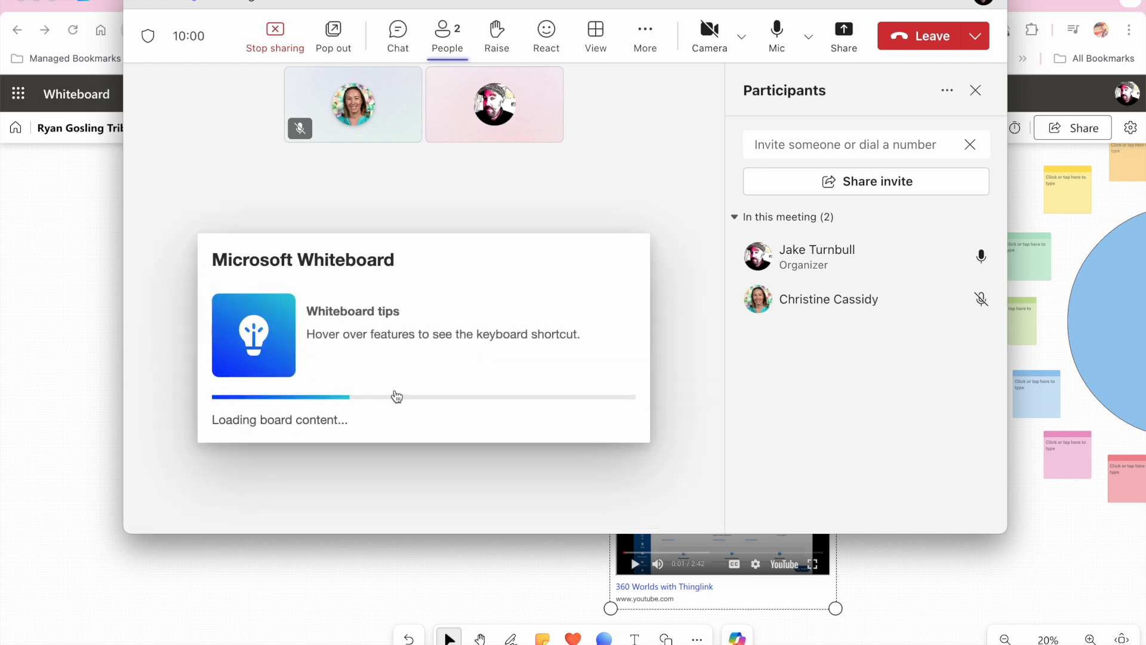